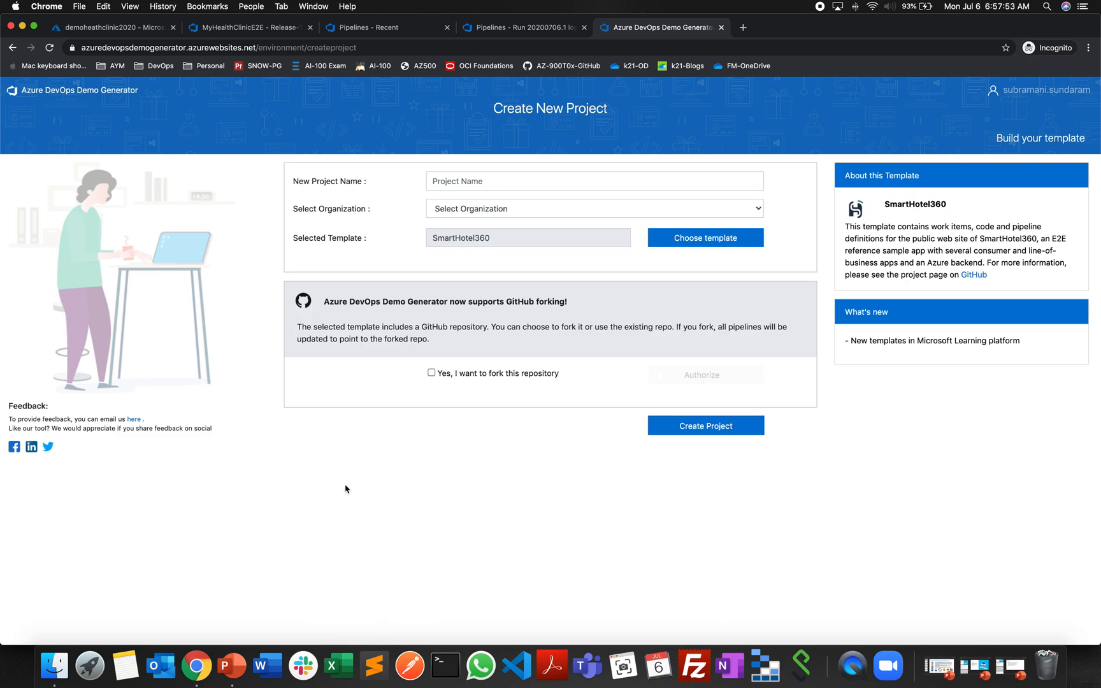
Choose the MyHealthClinic template for the new project and select the subuazuredevopsdemo2020 organization.
{"action": "left_click", "coordinate": [720, 245]}
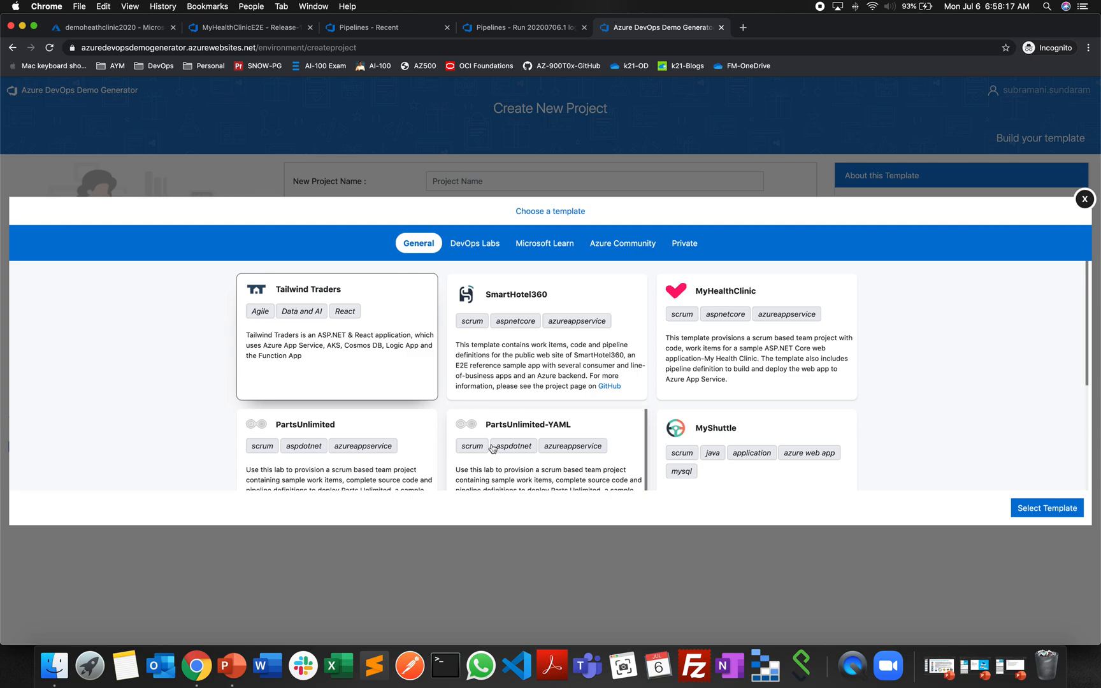
{"action": "left_click", "coordinate": [718, 296]}
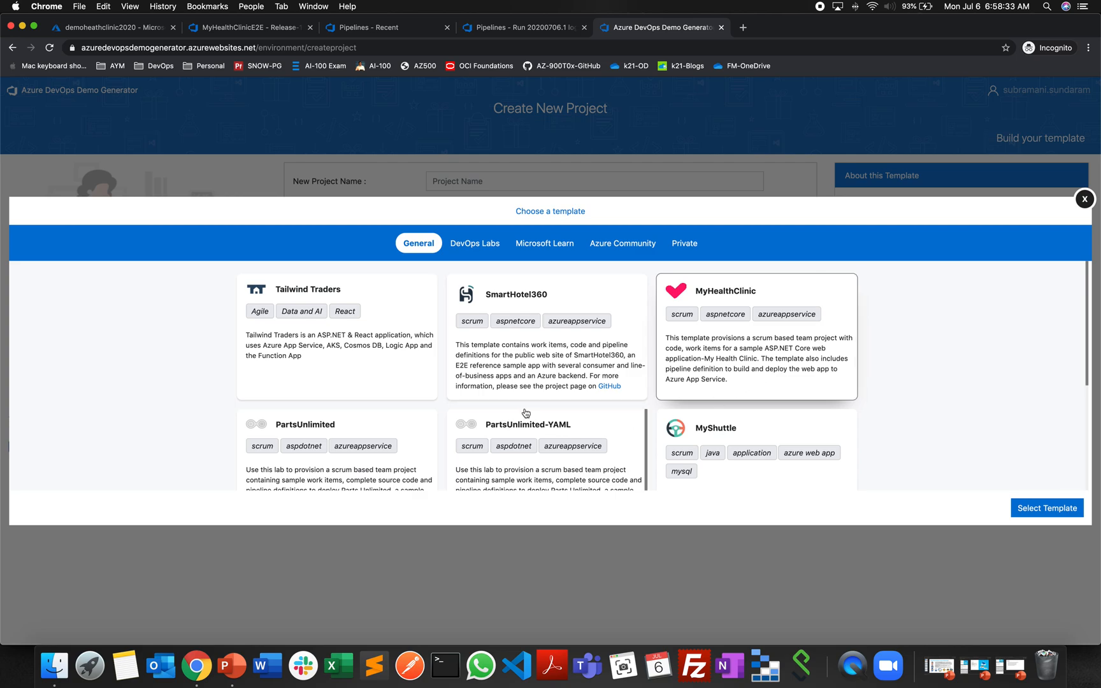
{"action": "scroll", "coordinate": [523, 413], "scroll_direction": "down", "scroll_amount": 5}
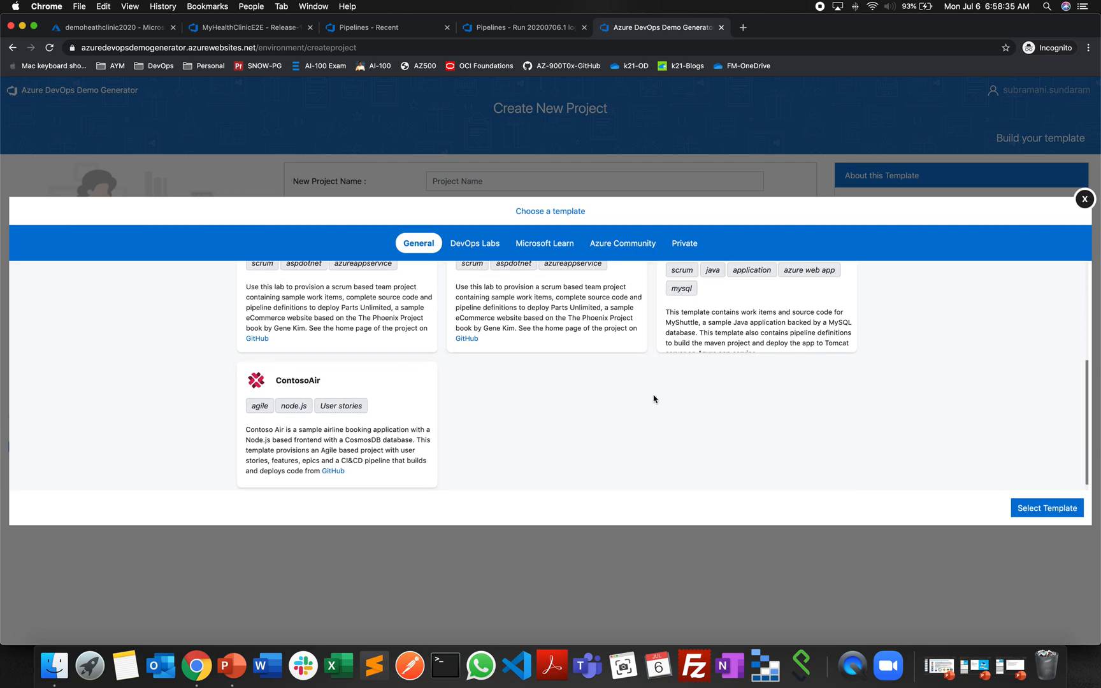
{"action": "scroll", "coordinate": [656, 398], "scroll_direction": "up", "scroll_amount": 5}
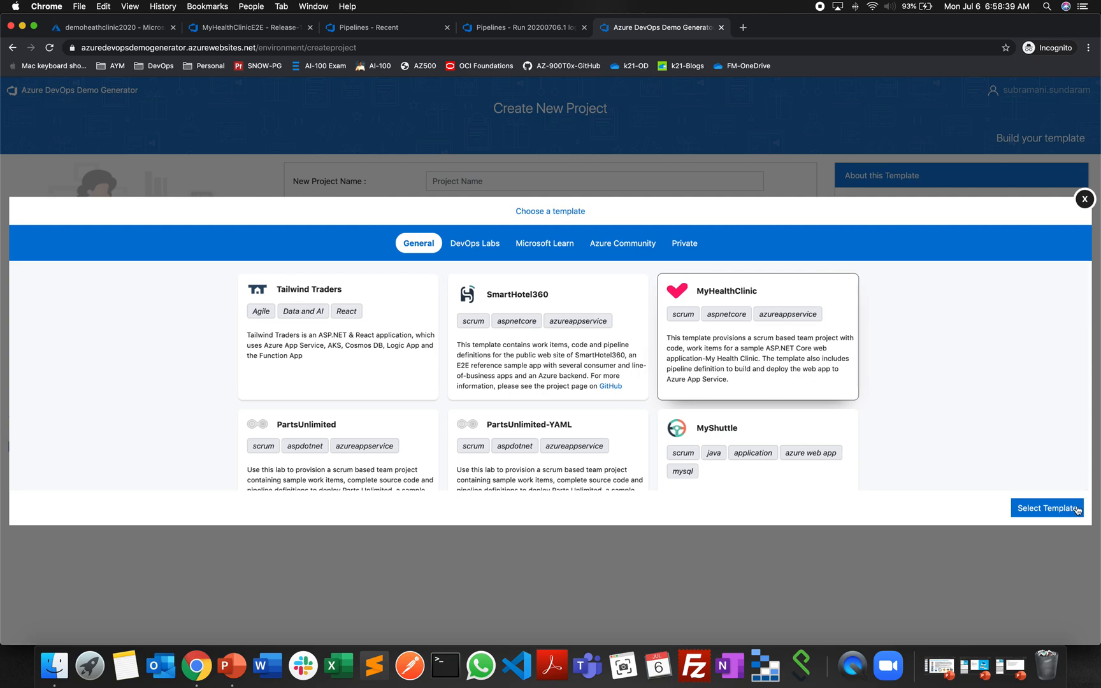
{"action": "left_click", "coordinate": [1052, 508]}
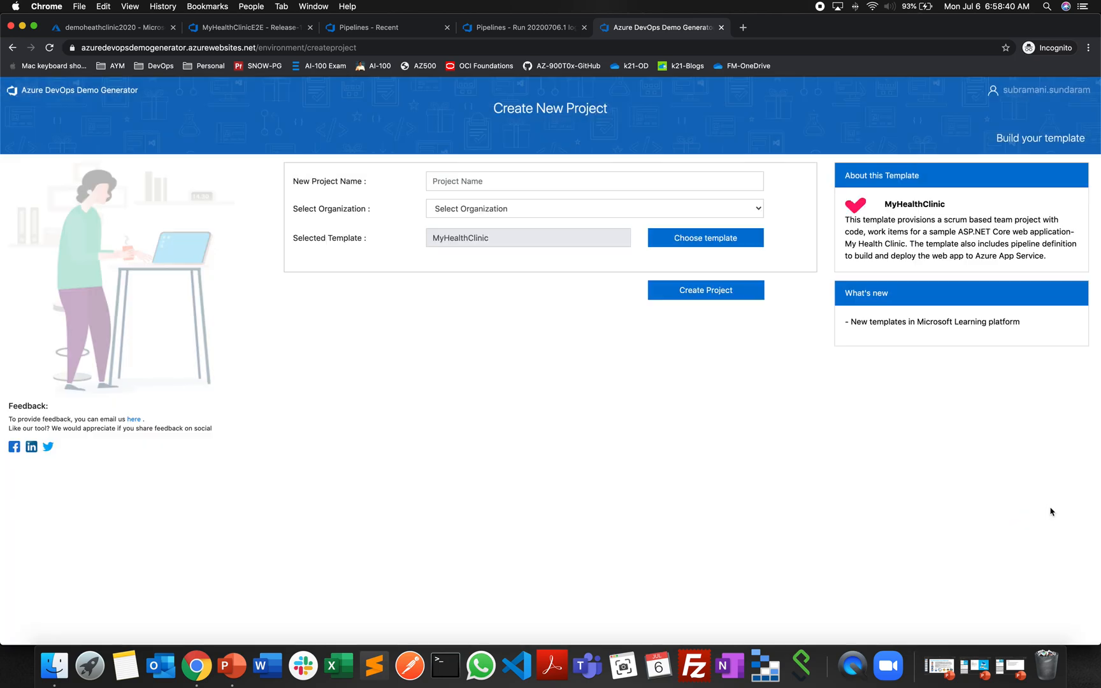
{"action": "left_click", "coordinate": [495, 216]}
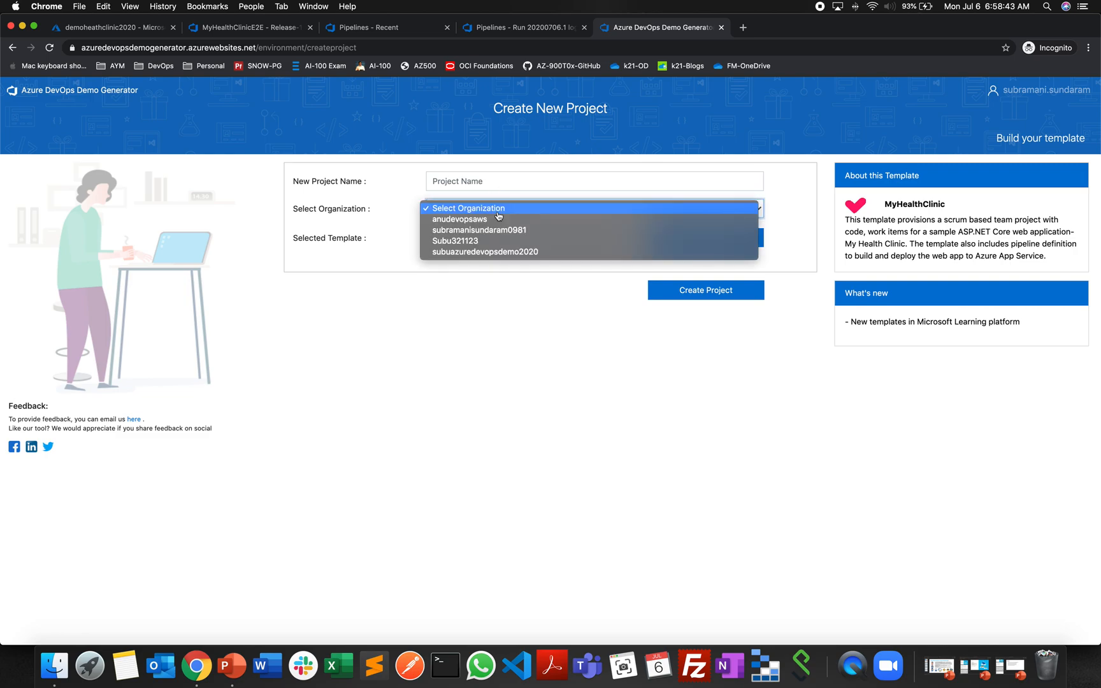
{"action": "left_click", "coordinate": [494, 255]}
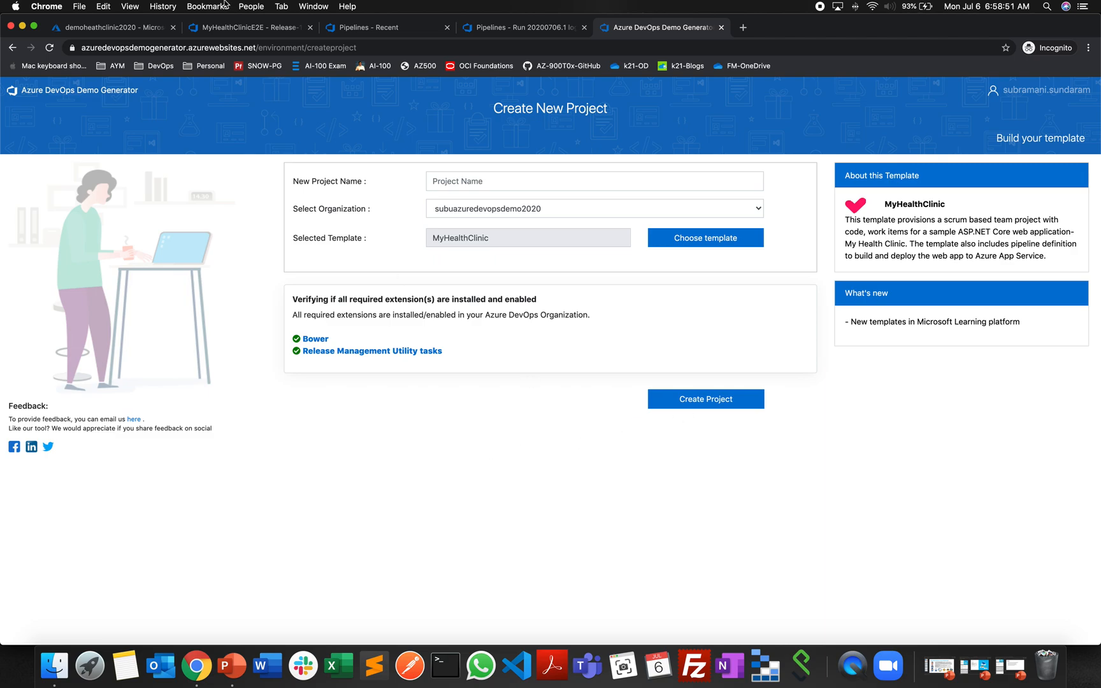
Switch to Azure DevOps, open the DemoHeathClinic2020 project from the organization's projects and view its repository files.
{"action": "left_click", "coordinate": [500, 29]}
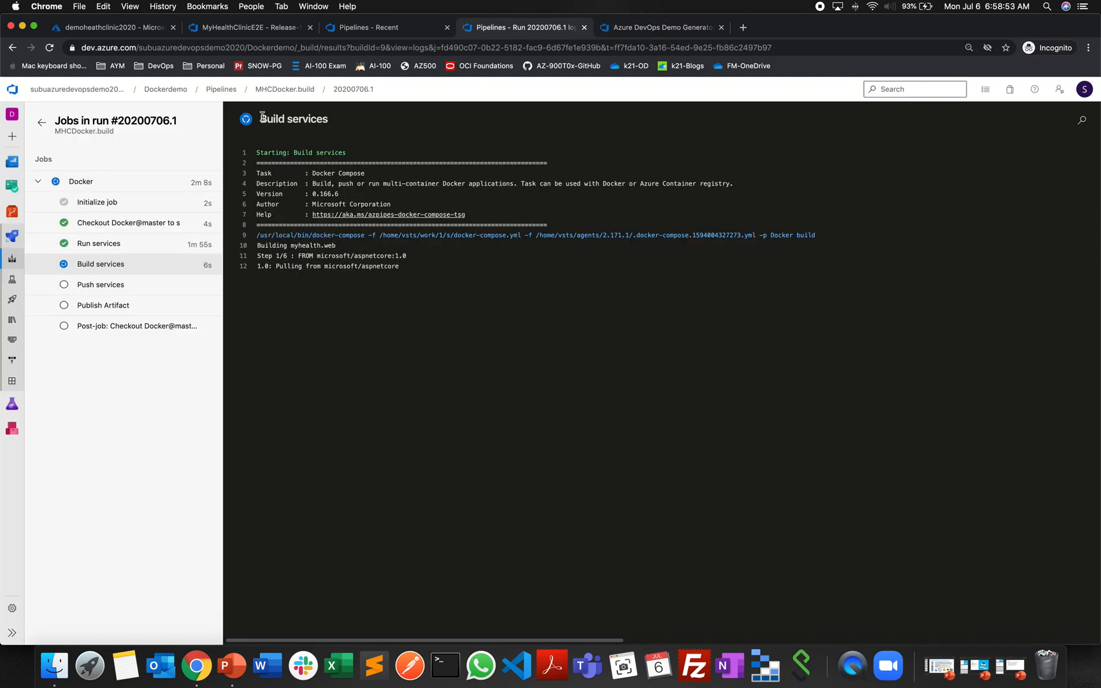
{"action": "left_click", "coordinate": [371, 29]}
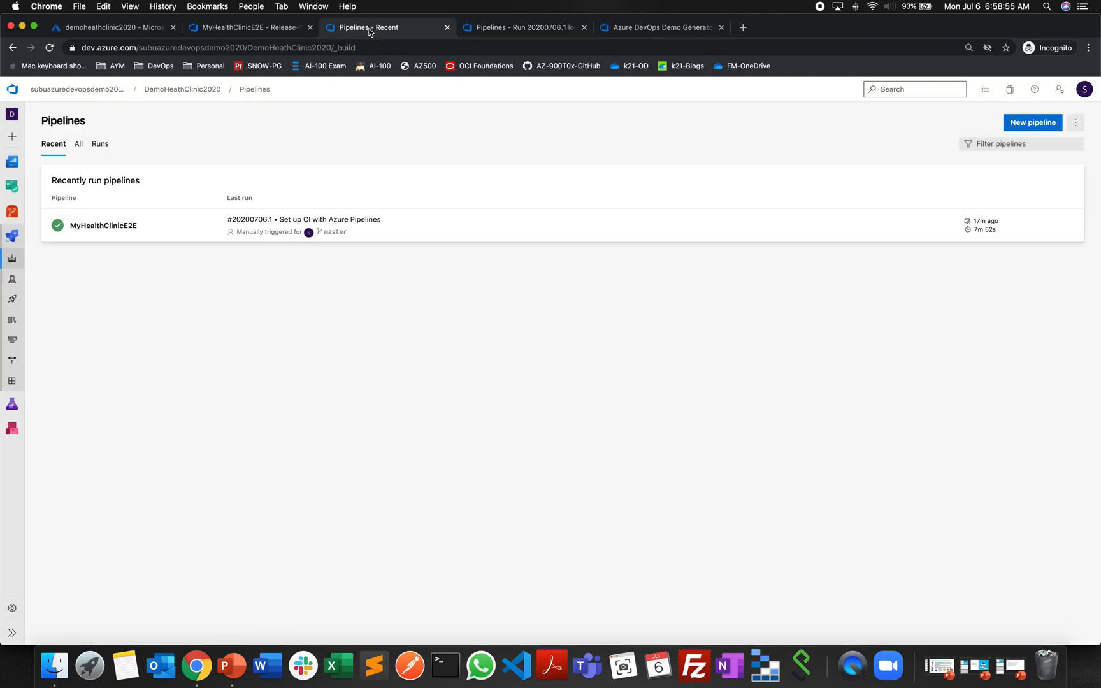
{"action": "left_click", "coordinate": [119, 89]}
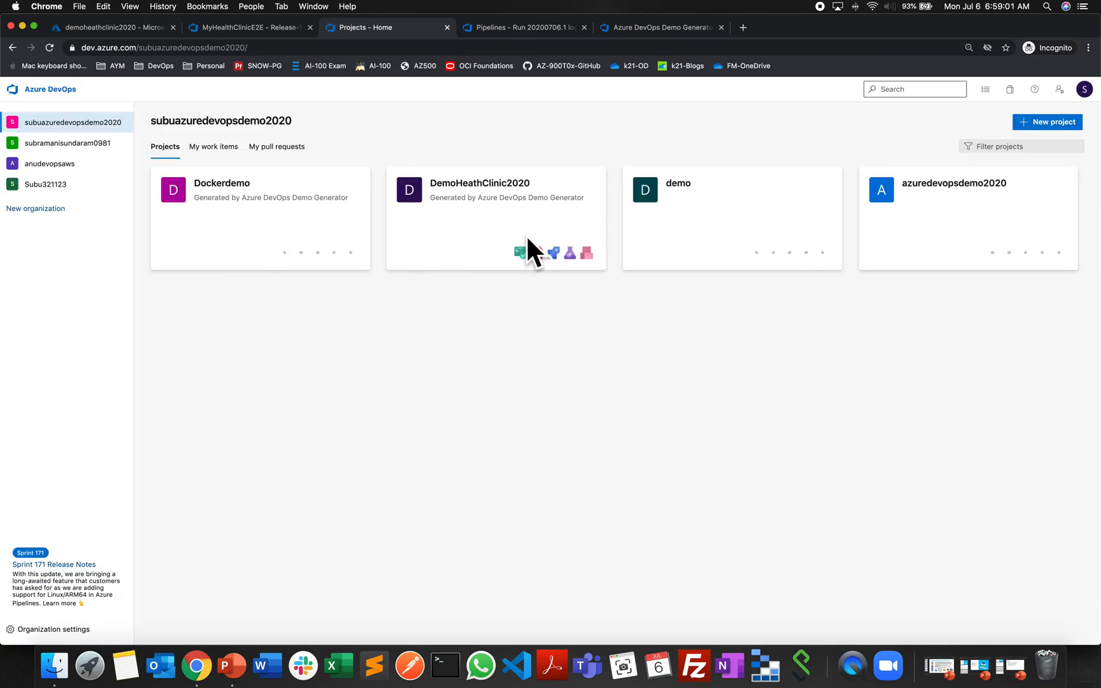
{"action": "left_click", "coordinate": [479, 185]}
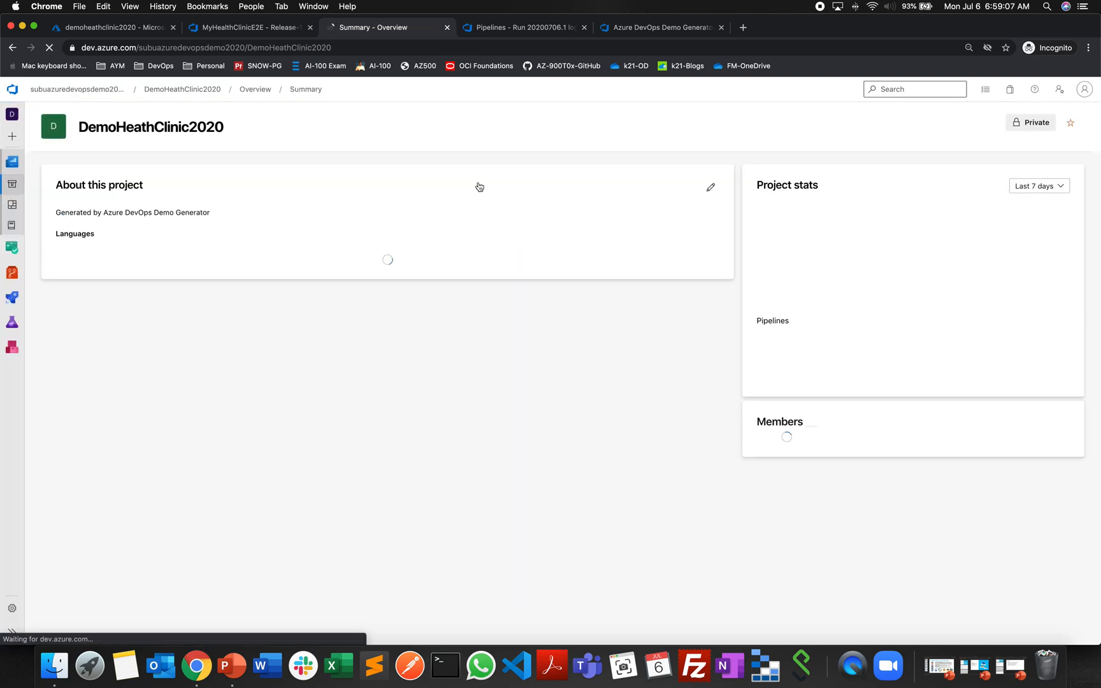
{"action": "left_click", "coordinate": [14, 278]}
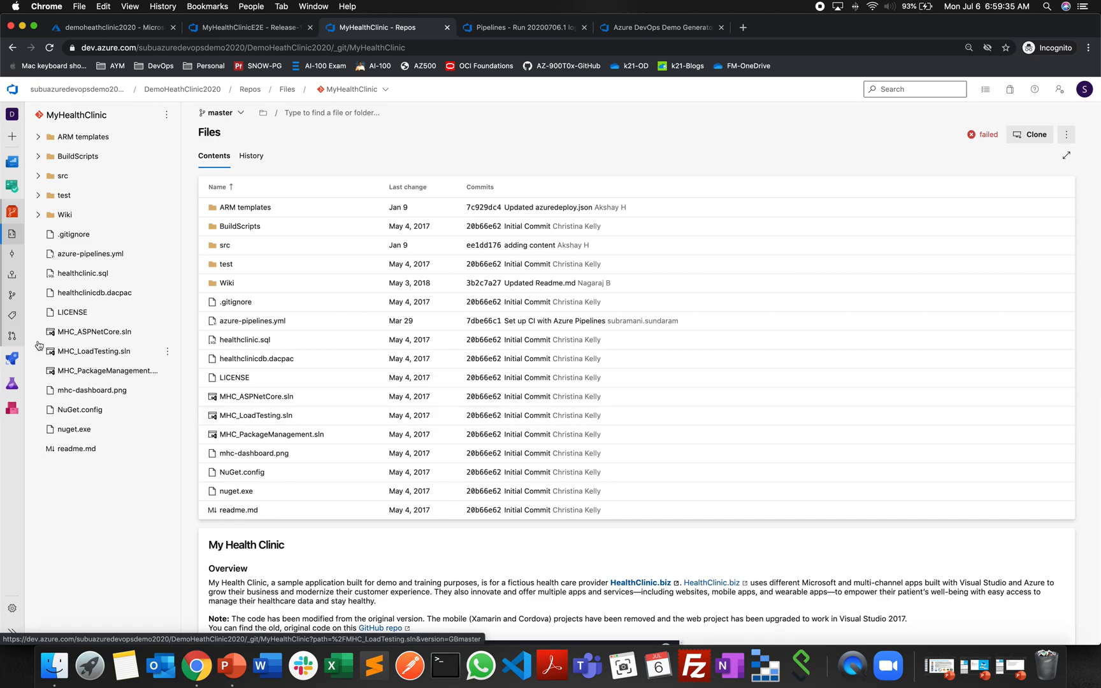
Open the project's Azure Container Copy Artifacts pipeline for editing and display the AzureBlob File Copy task's settings.
{"action": "mouse_move", "coordinate": [11, 358]}
{"action": "left_click", "coordinate": [62, 375]}
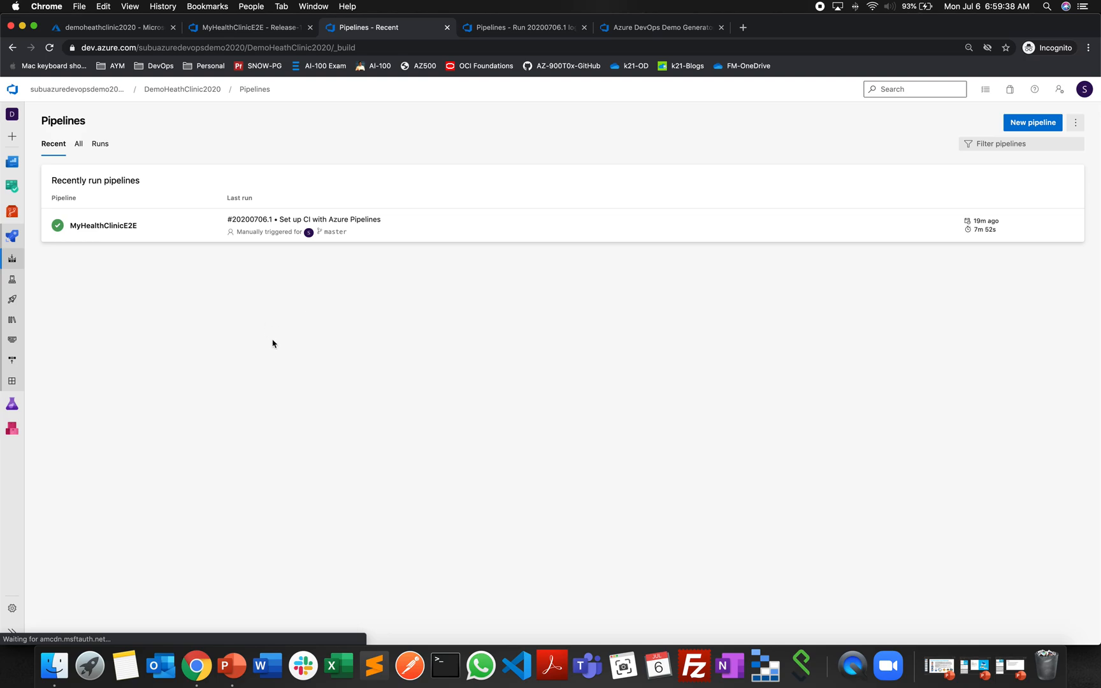
{"action": "left_click", "coordinate": [78, 144]}
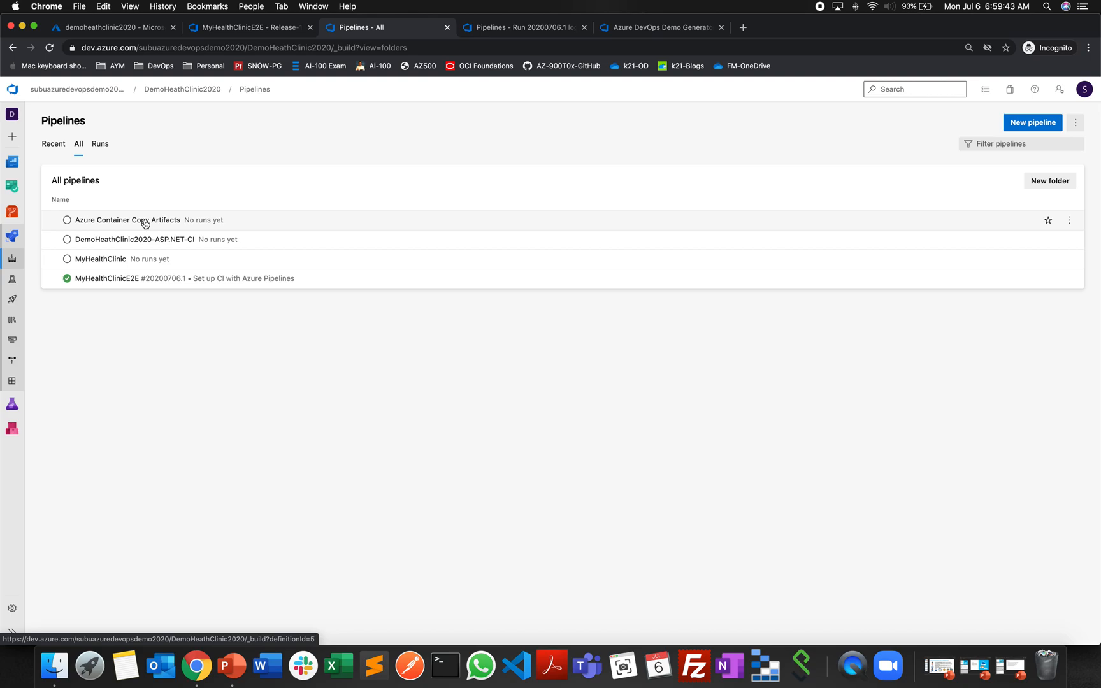
{"action": "left_click", "coordinate": [145, 220]}
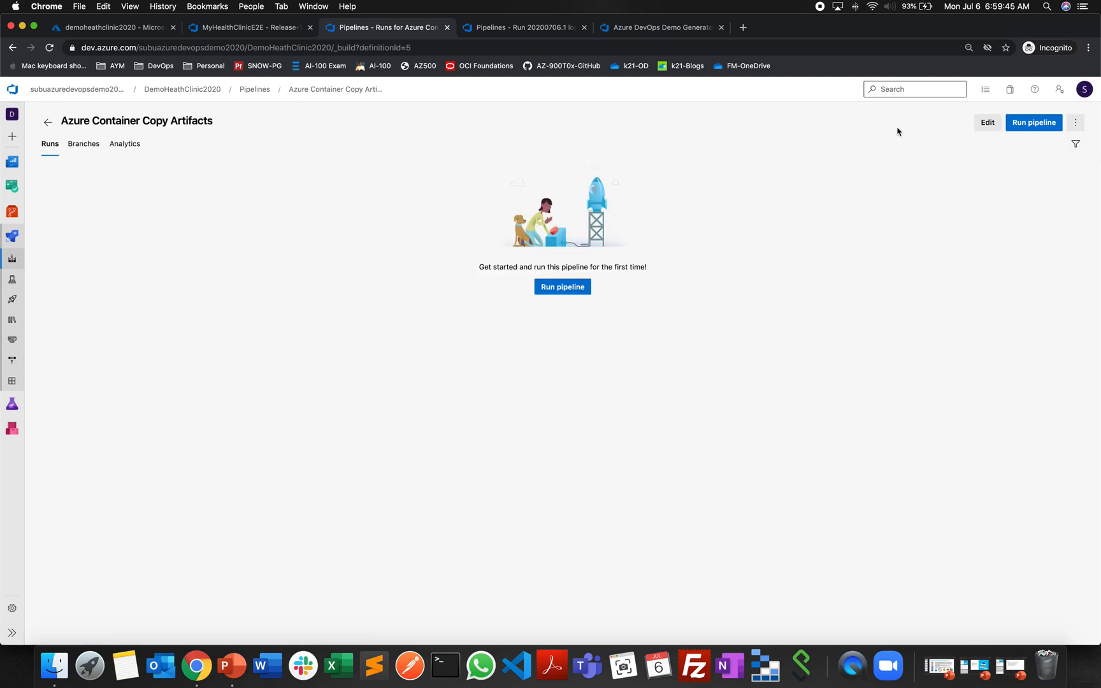
{"action": "left_click", "coordinate": [985, 124]}
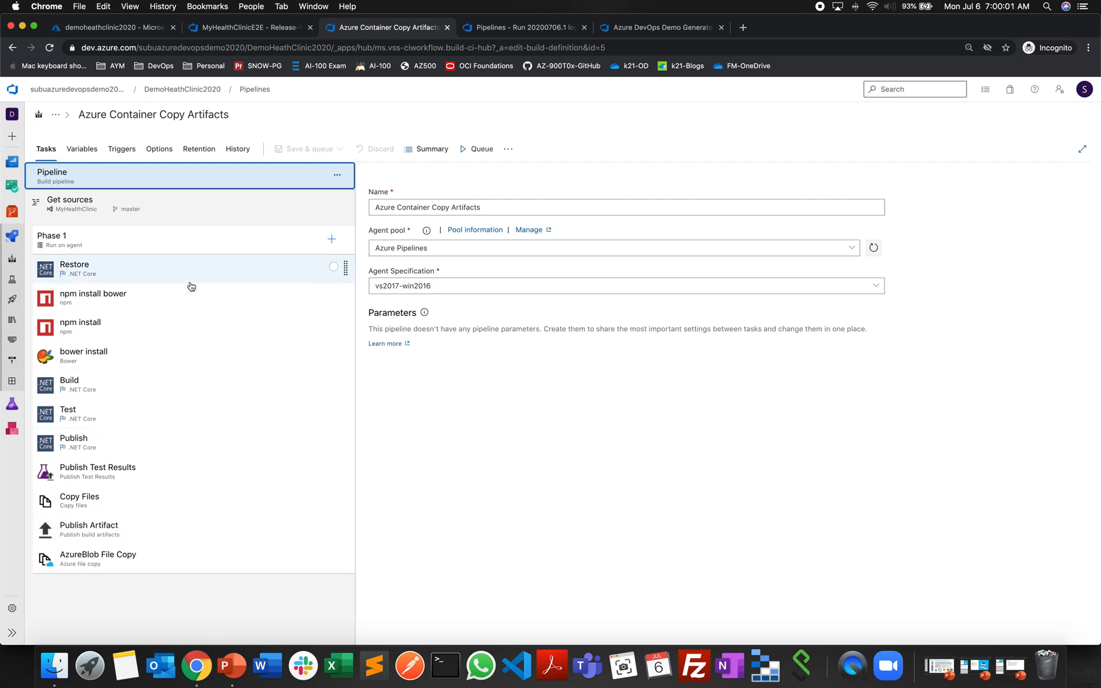
{"action": "left_click", "coordinate": [161, 567]}
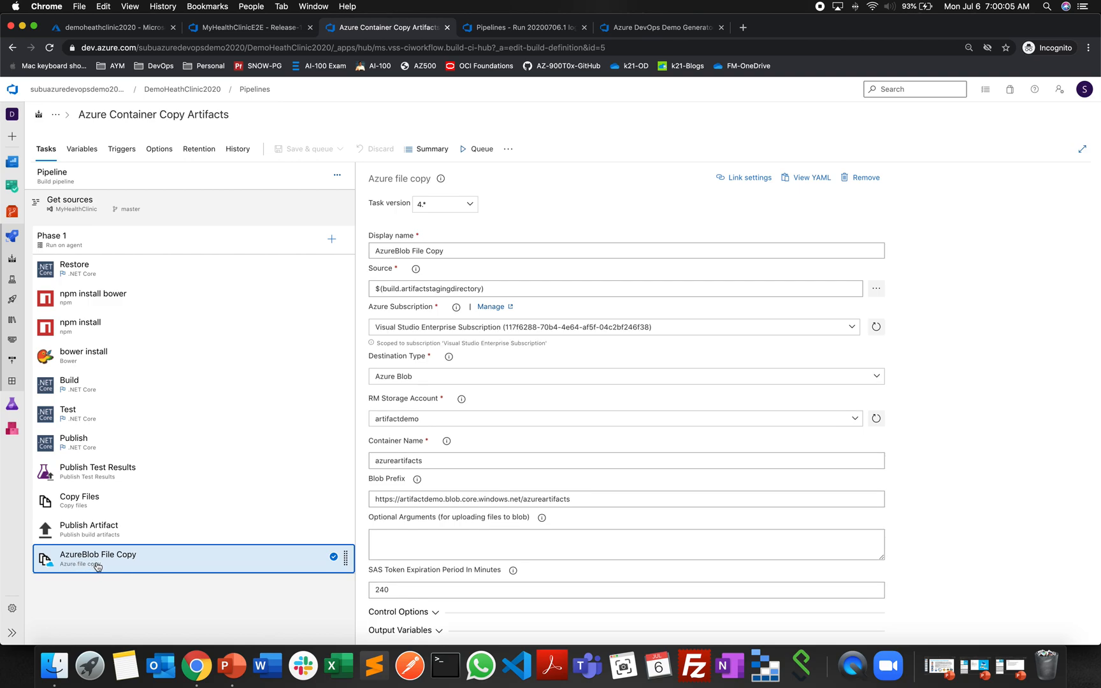
Find the Azure file copy task with the search "az file", add it to Phase 1 and open its settings.
{"action": "left_click", "coordinate": [331, 240]}
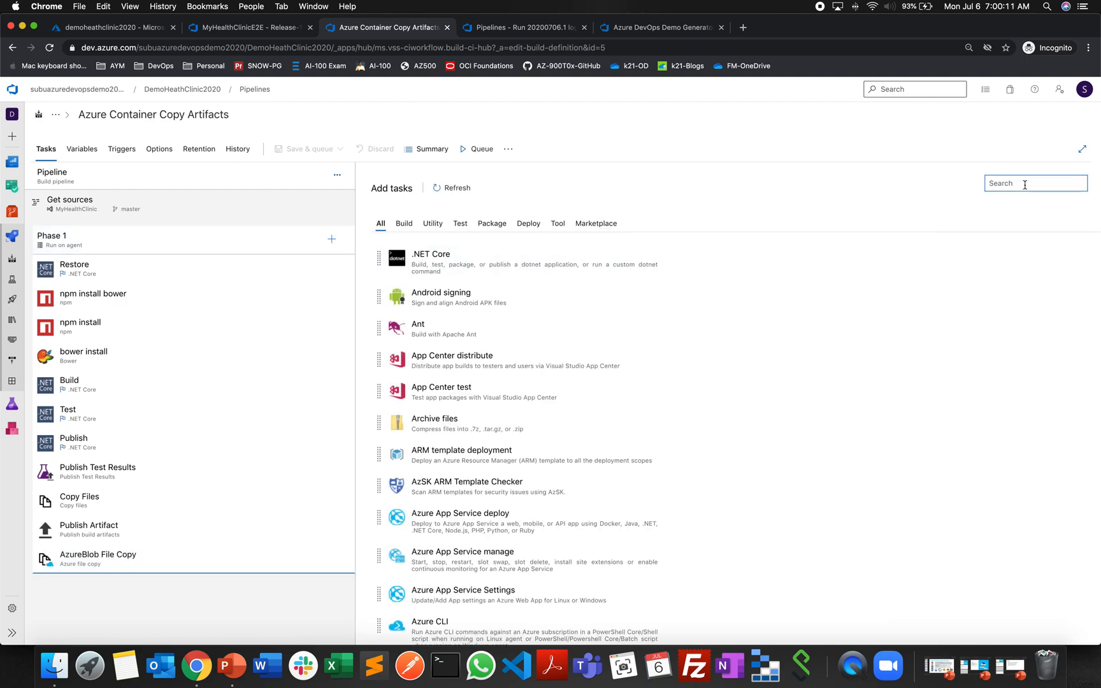
{"action": "type", "text": "az file"}
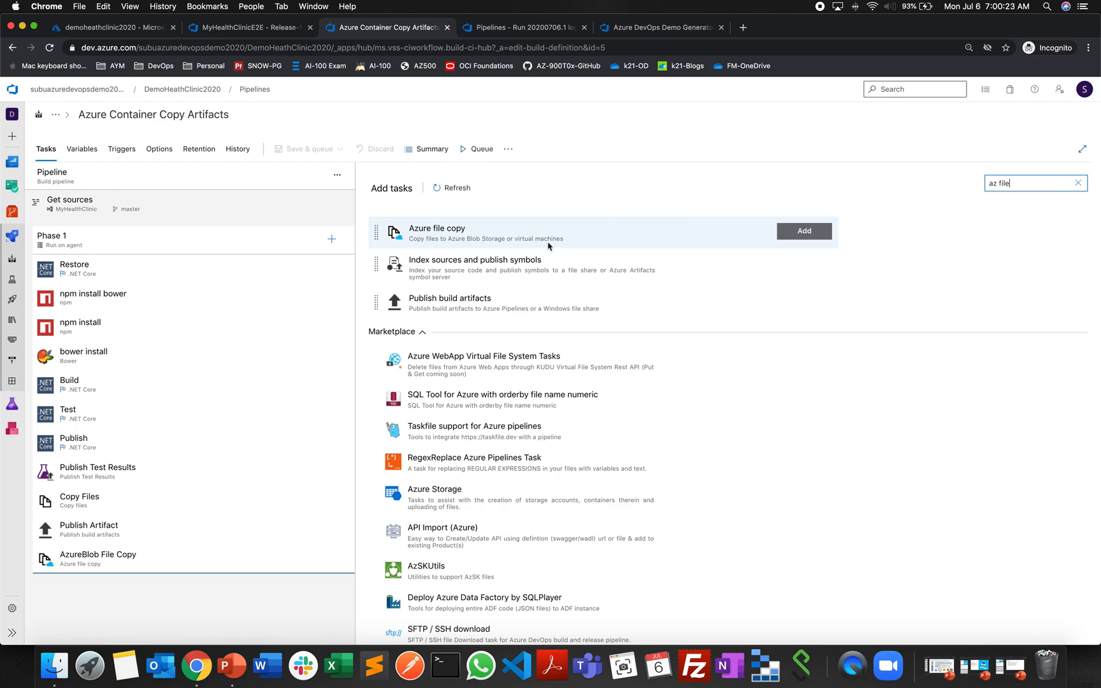
{"action": "left_click", "coordinate": [805, 232]}
{"action": "left_click", "coordinate": [197, 593]}
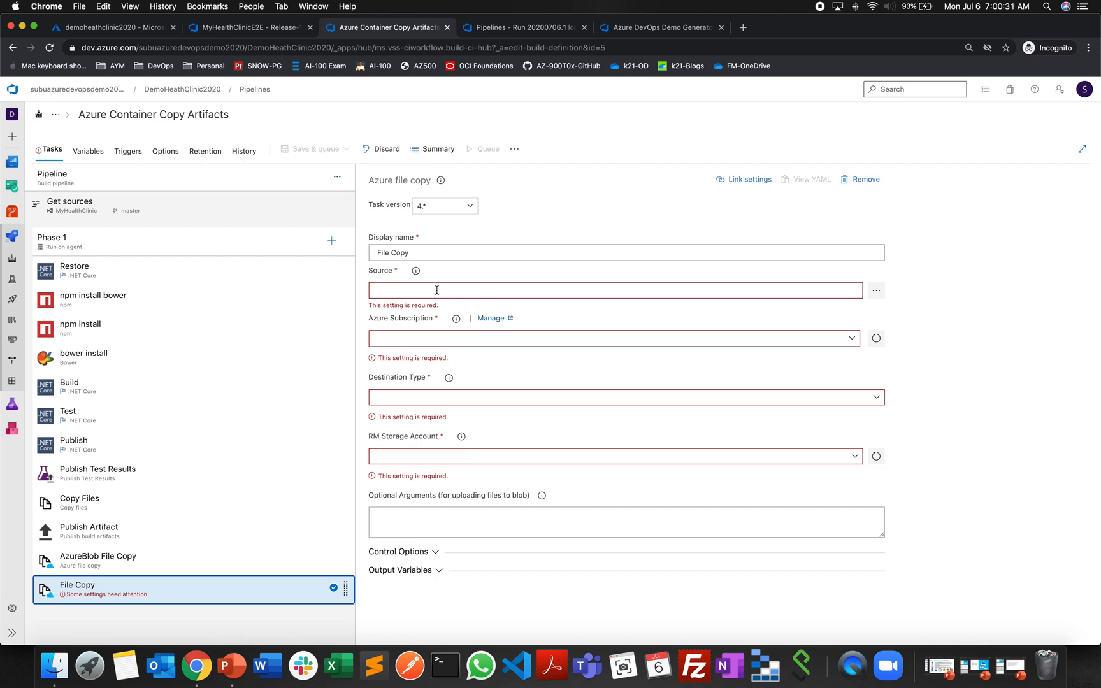
Review the Publish Artifact and Copy Files task settings for the artifact source and target folders.
{"action": "left_click", "coordinate": [202, 539]}
{"action": "left_click", "coordinate": [495, 290]}
{"action": "left_click", "coordinate": [112, 502]}
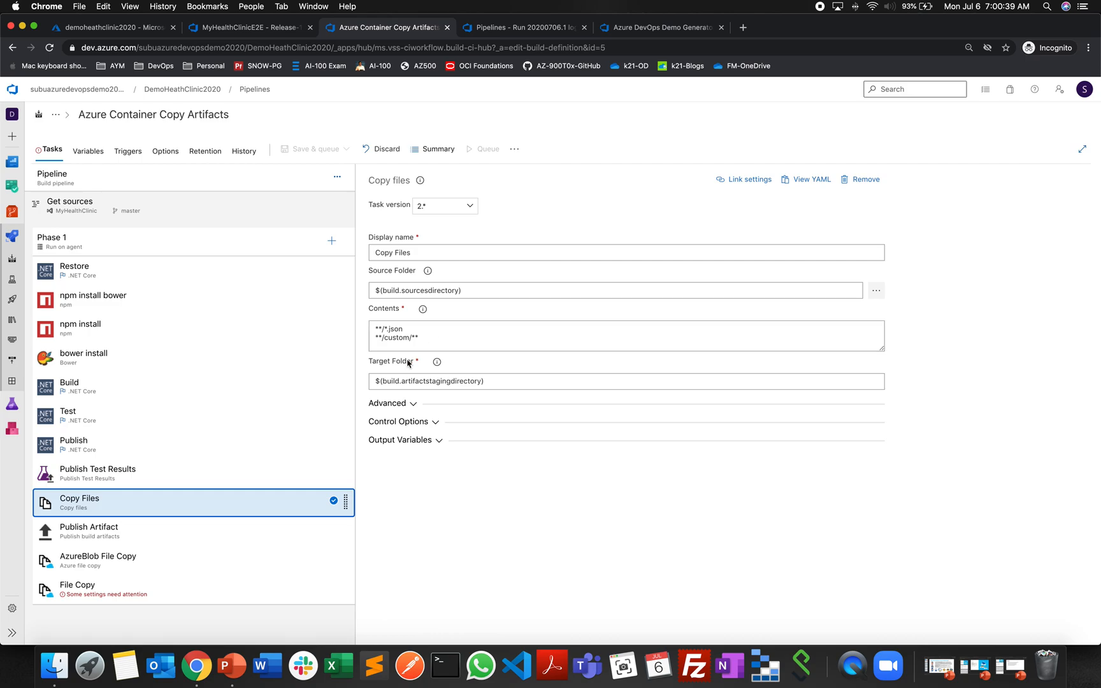
Return to the new File Copy task and open the management page for its Azure subscription connections.
{"action": "left_click", "coordinate": [153, 590]}
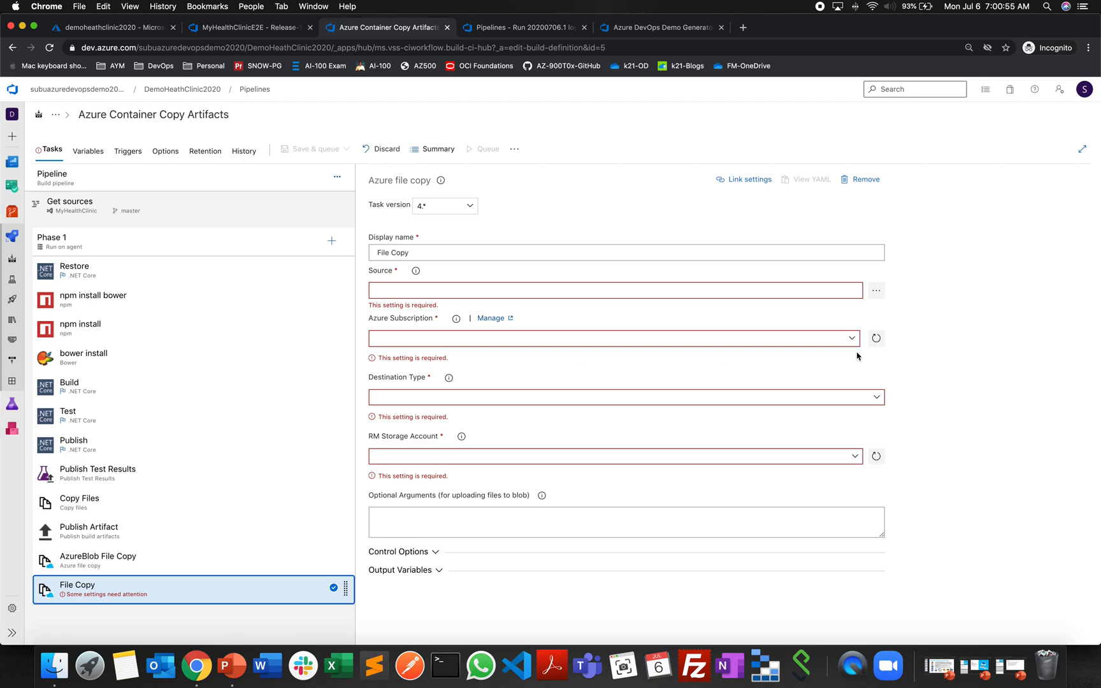
{"action": "left_click", "coordinate": [489, 322]}
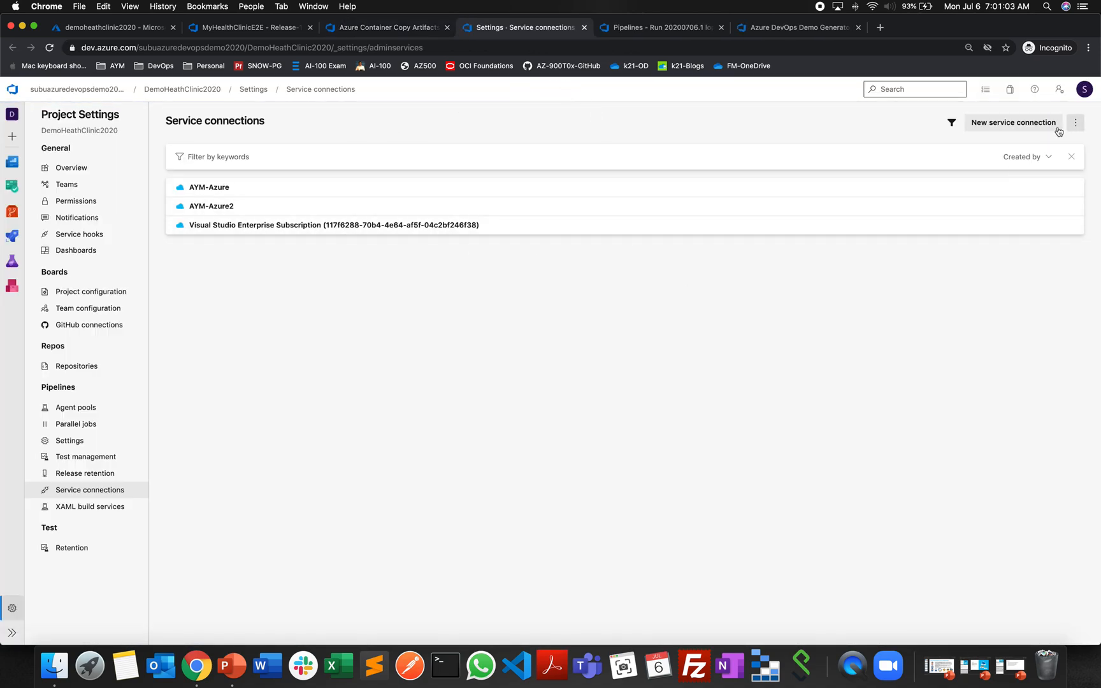
{"action": "left_click", "coordinate": [1024, 126]}
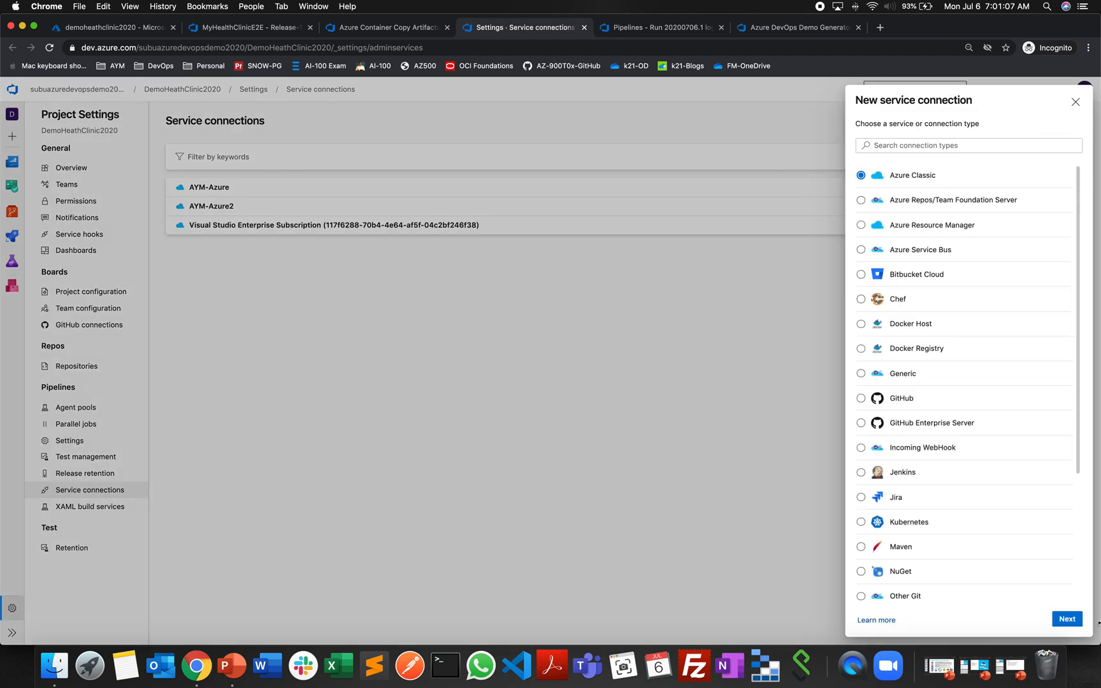
{"action": "left_click", "coordinate": [1074, 623]}
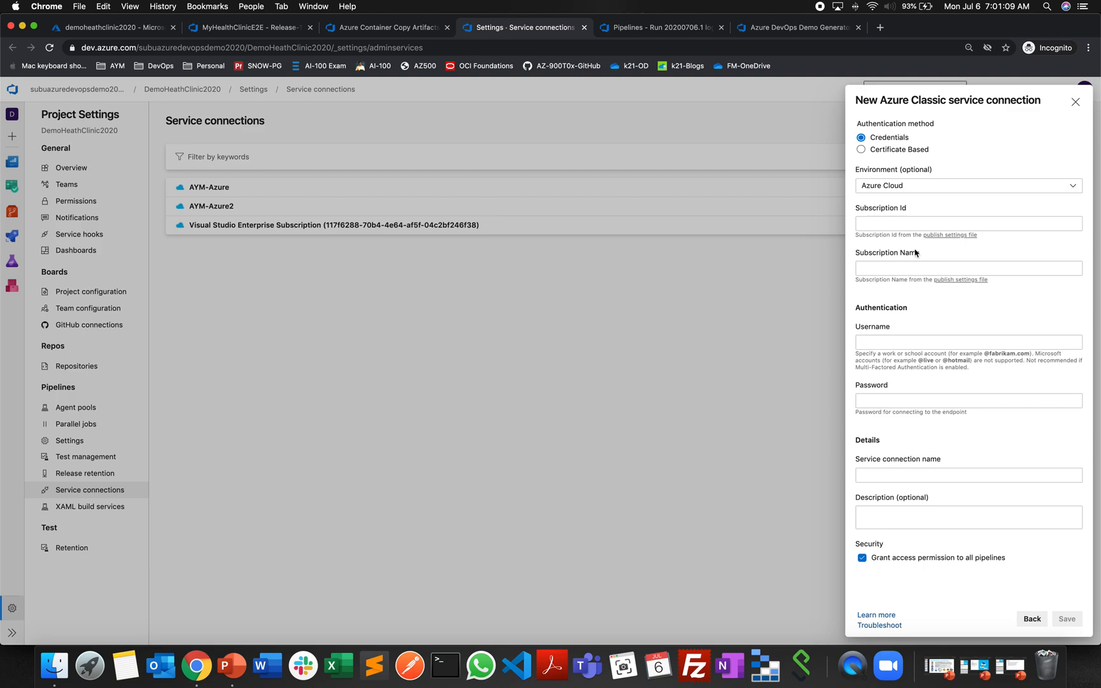
{"action": "left_click", "coordinate": [897, 221]}
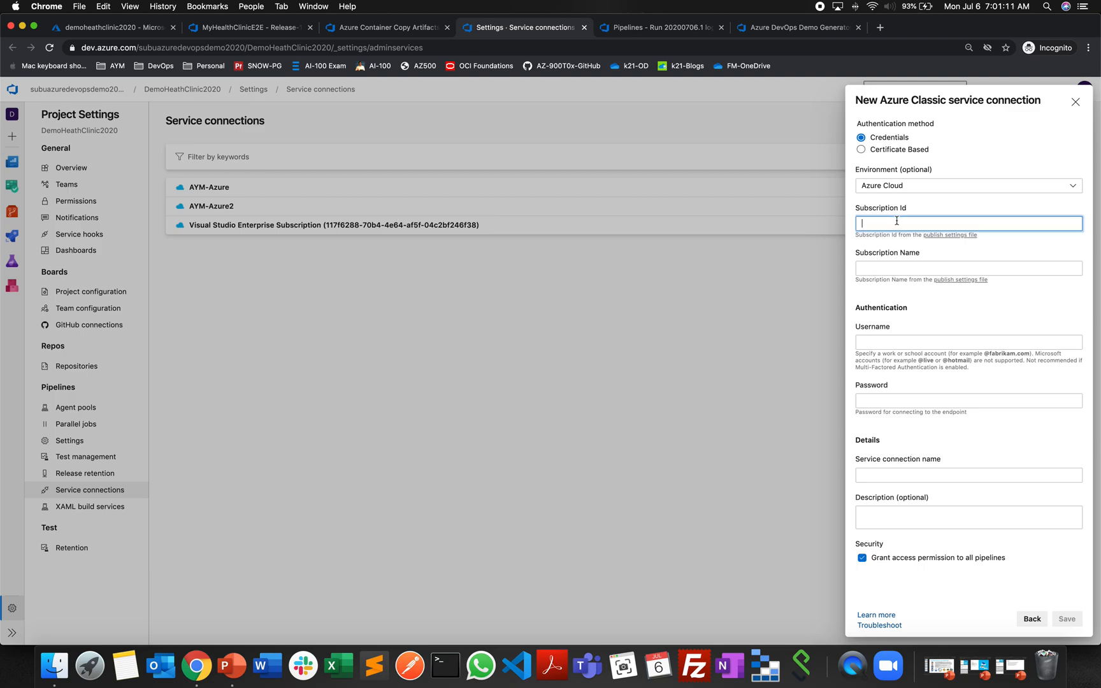
{"action": "left_click", "coordinate": [894, 265]}
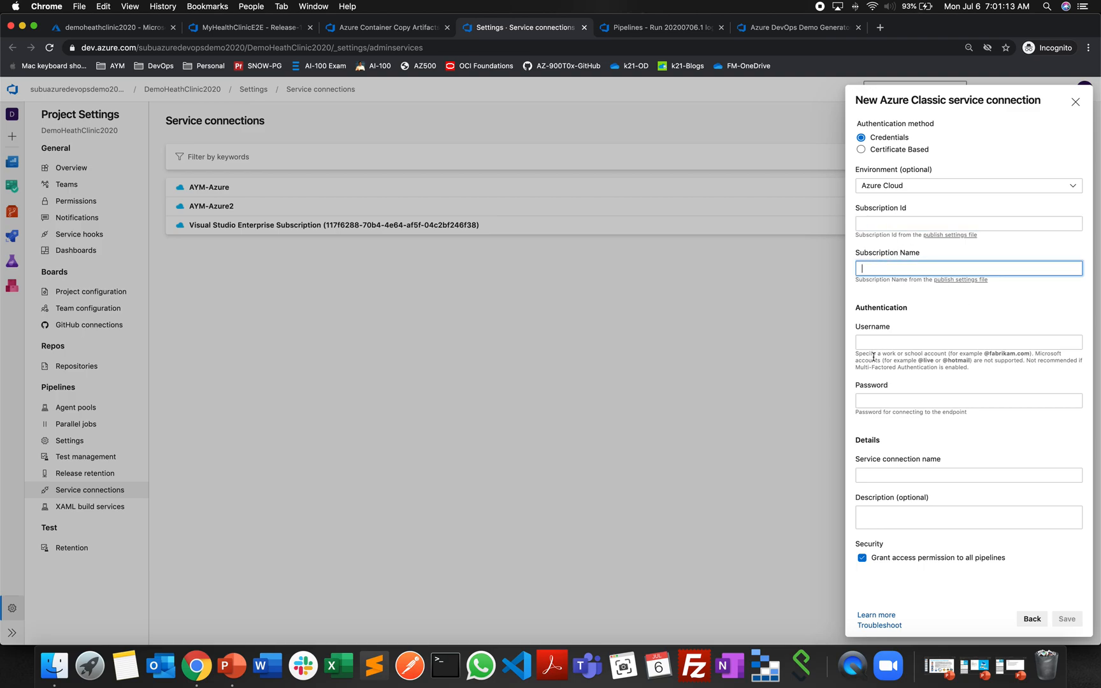
{"action": "left_click", "coordinate": [1034, 620]}
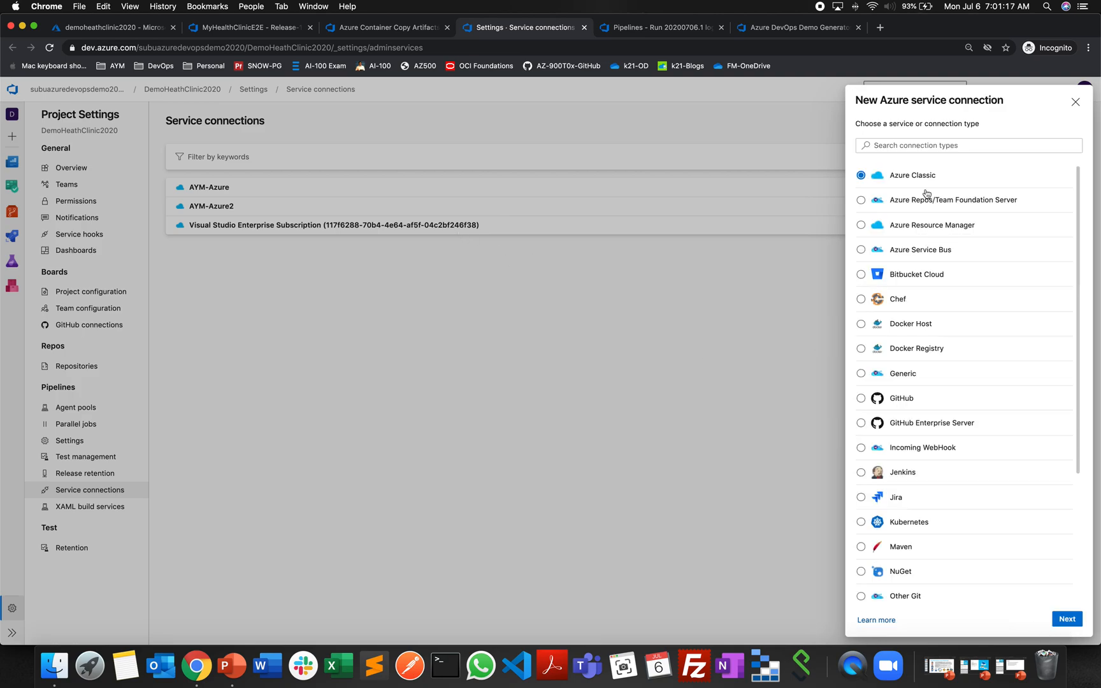
{"action": "left_click", "coordinate": [1075, 102]}
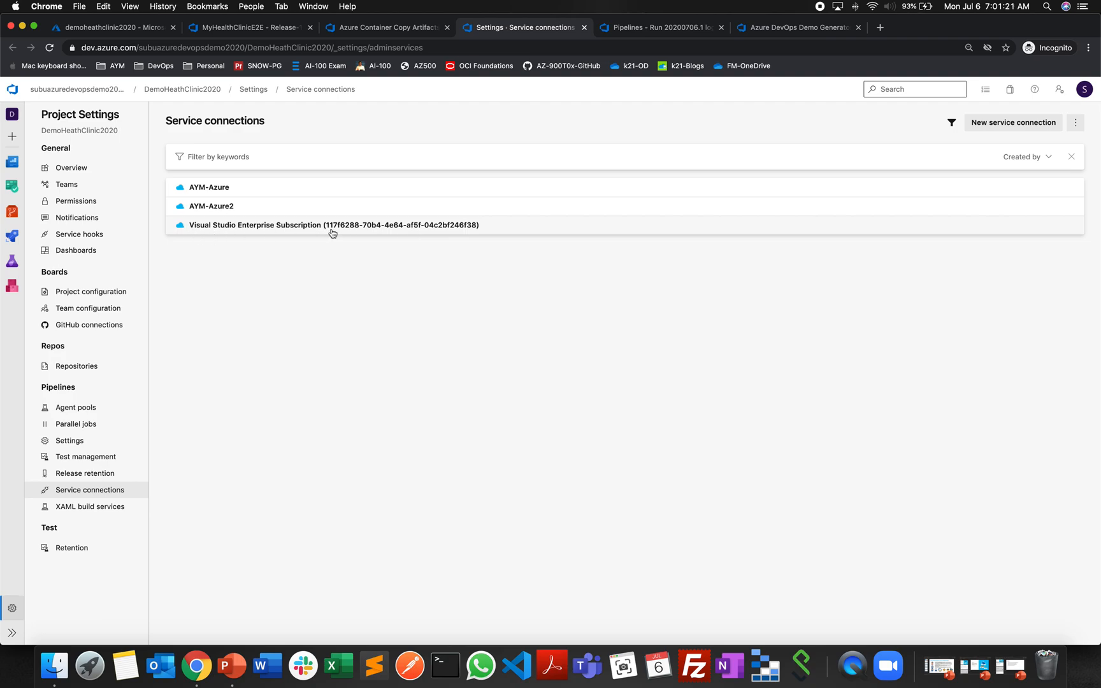
Look up the Visual Studio Enterprise Subscription service connection and choose it as the File Copy task's Azure Subscription.
{"action": "left_click", "coordinate": [461, 231]}
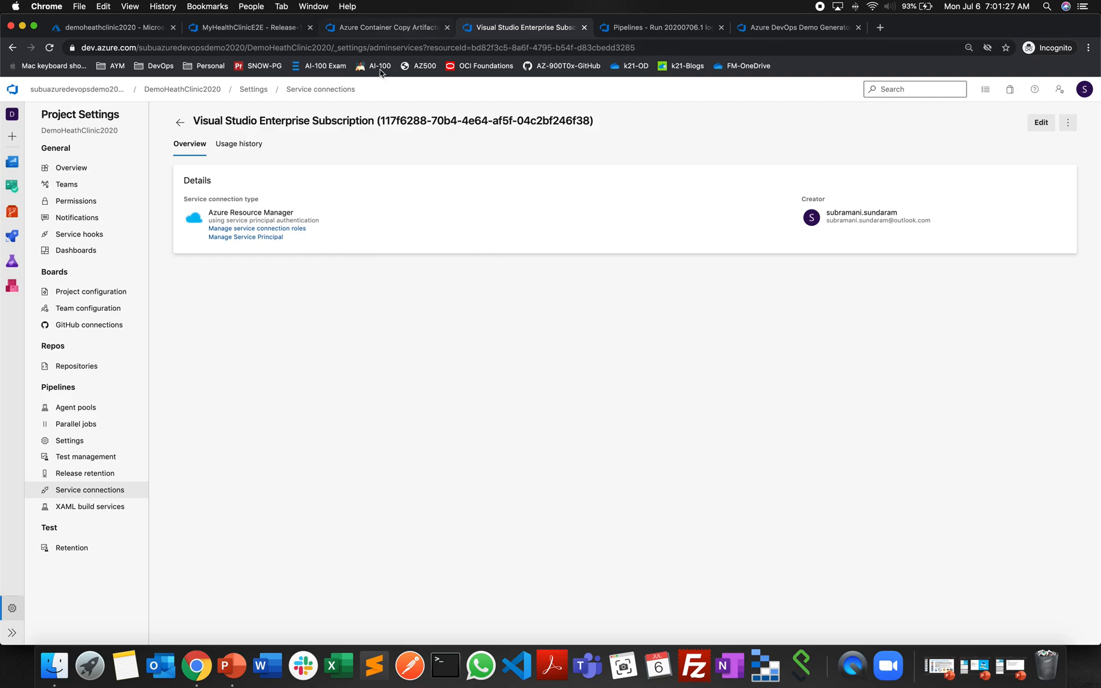
{"action": "left_click_drag", "start_coordinate": [195, 121], "coordinate": [602, 123]}
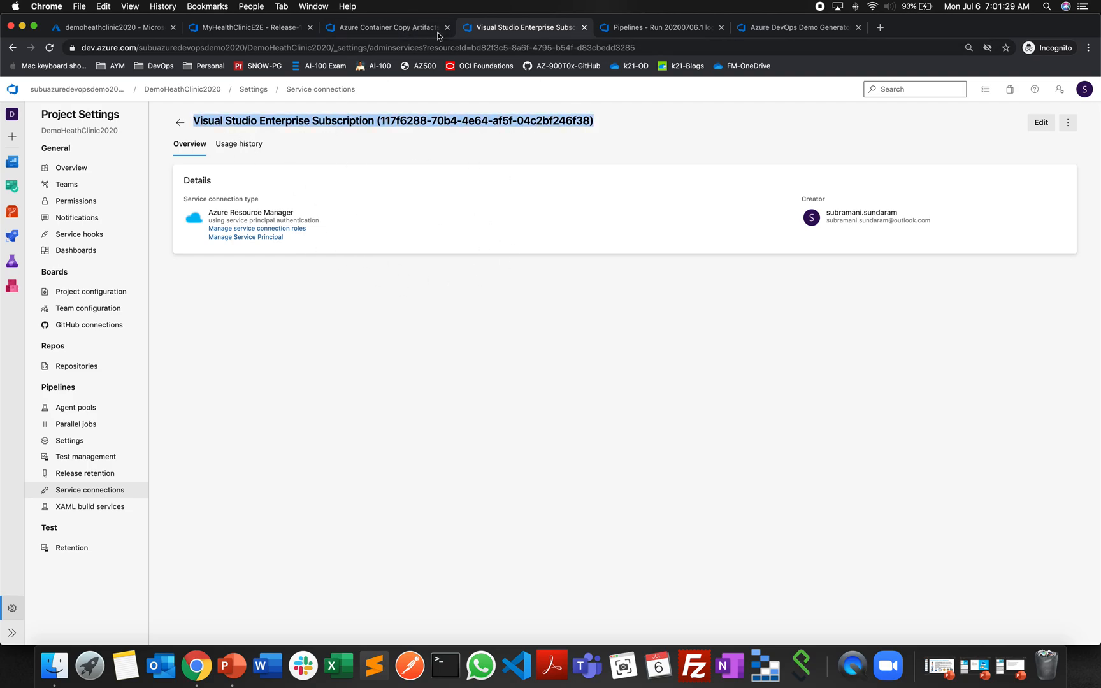
{"action": "left_click", "coordinate": [410, 28]}
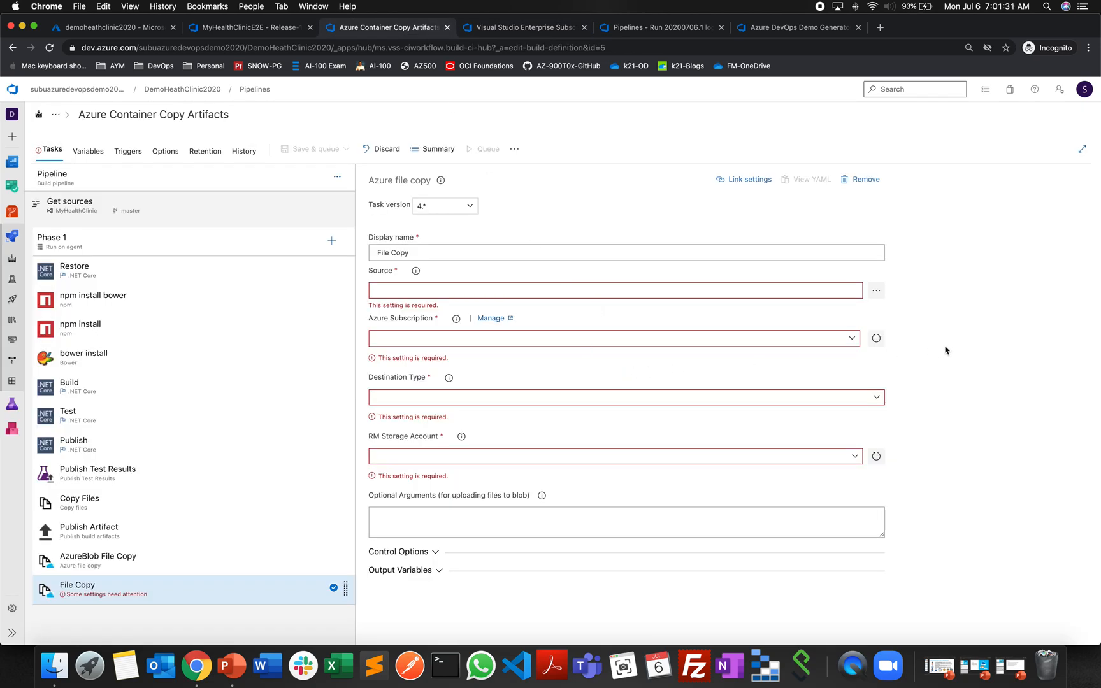
{"action": "left_click", "coordinate": [852, 339]}
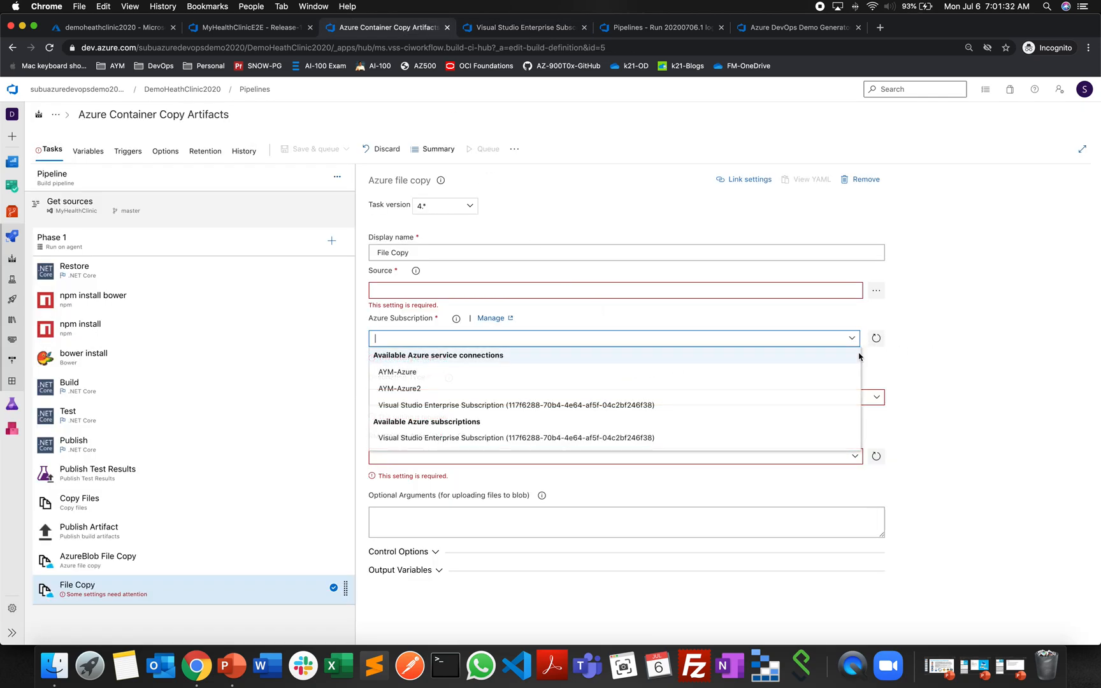
{"action": "left_click", "coordinate": [575, 406]}
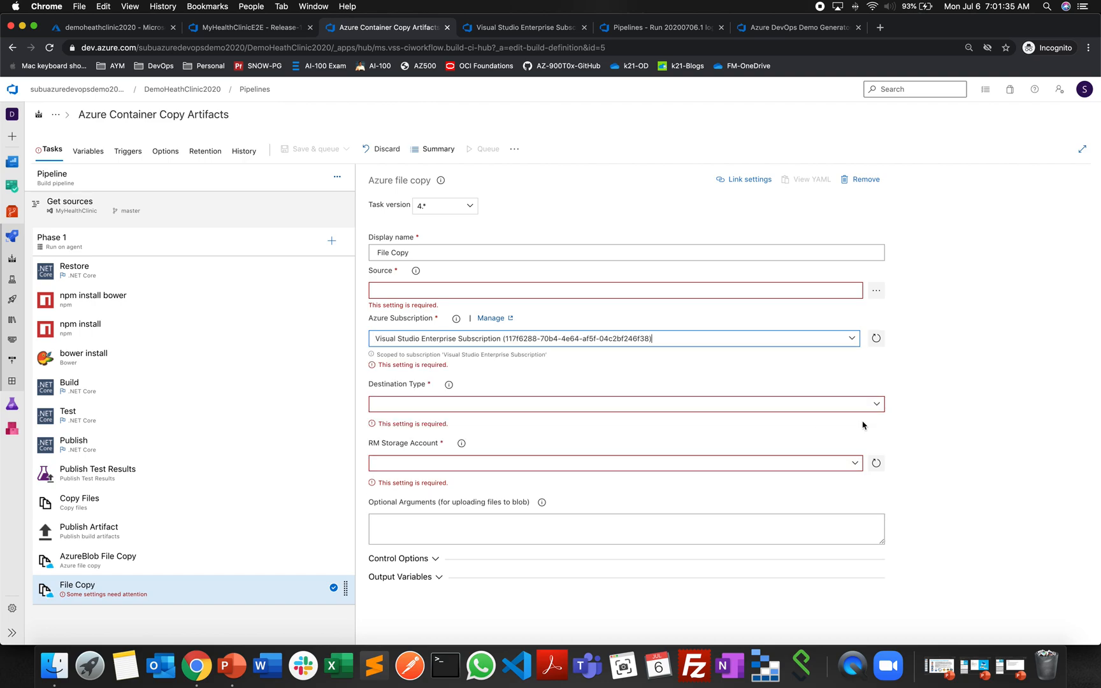
Set the new file copy task's destination type to Azure Blob and its RM Storage Account to artifactdemo.
{"action": "left_click", "coordinate": [879, 389]}
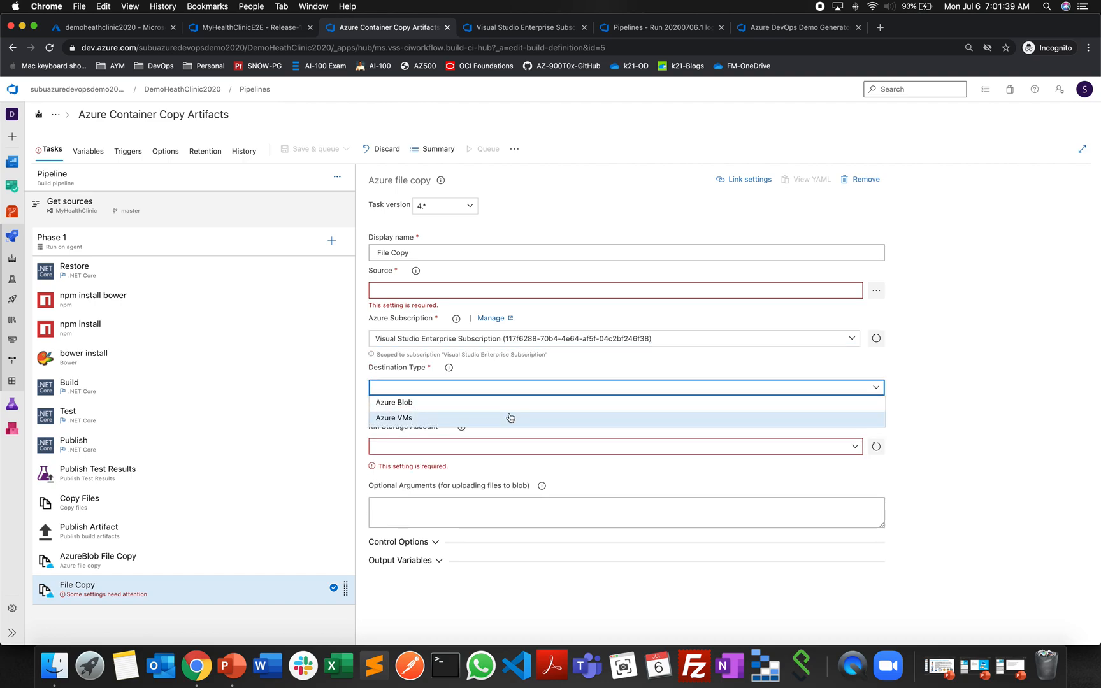
{"action": "left_click", "coordinate": [472, 409]}
{"action": "scroll", "coordinate": [574, 408], "scroll_direction": "down", "scroll_amount": 2}
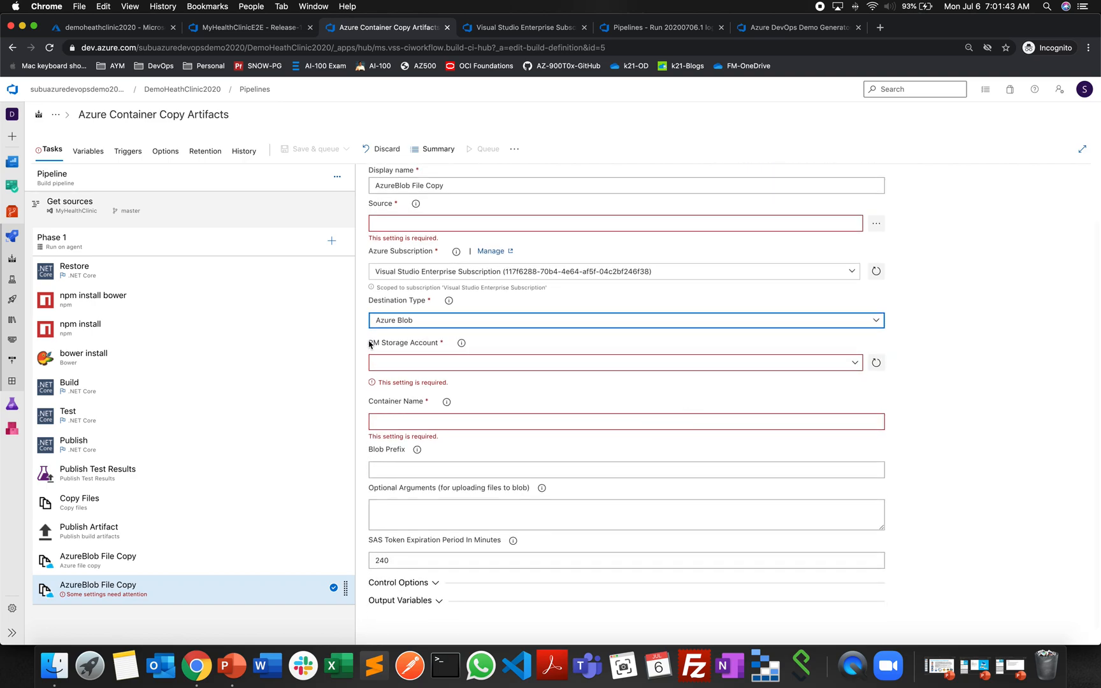
{"action": "left_click", "coordinate": [855, 363]}
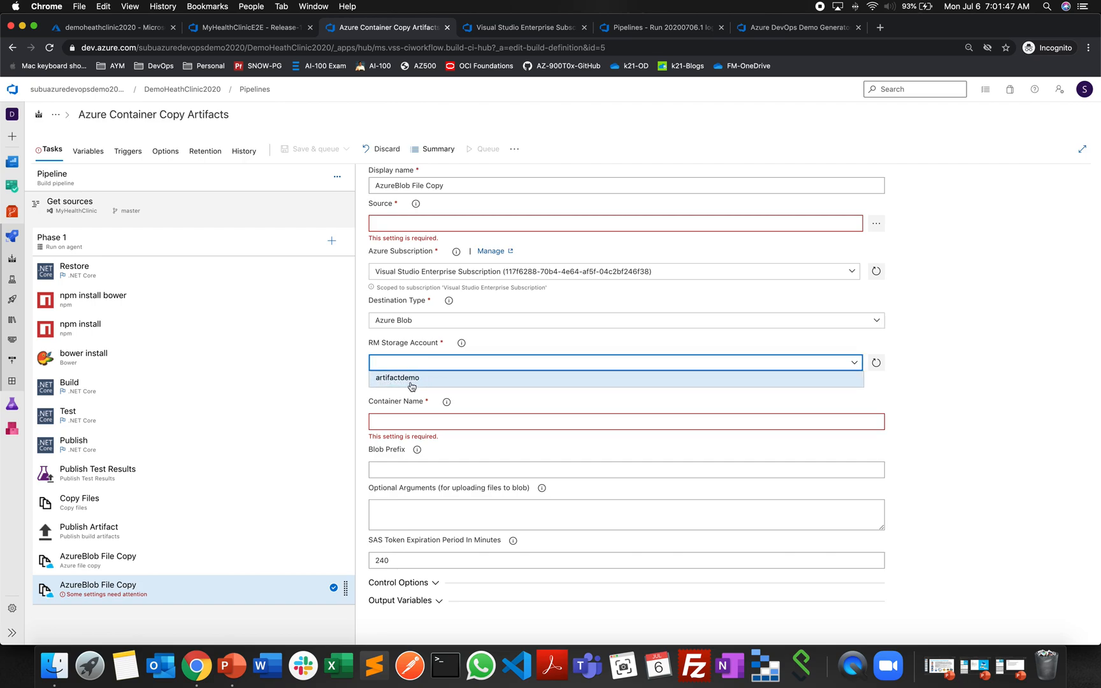
{"action": "left_click", "coordinate": [412, 379]}
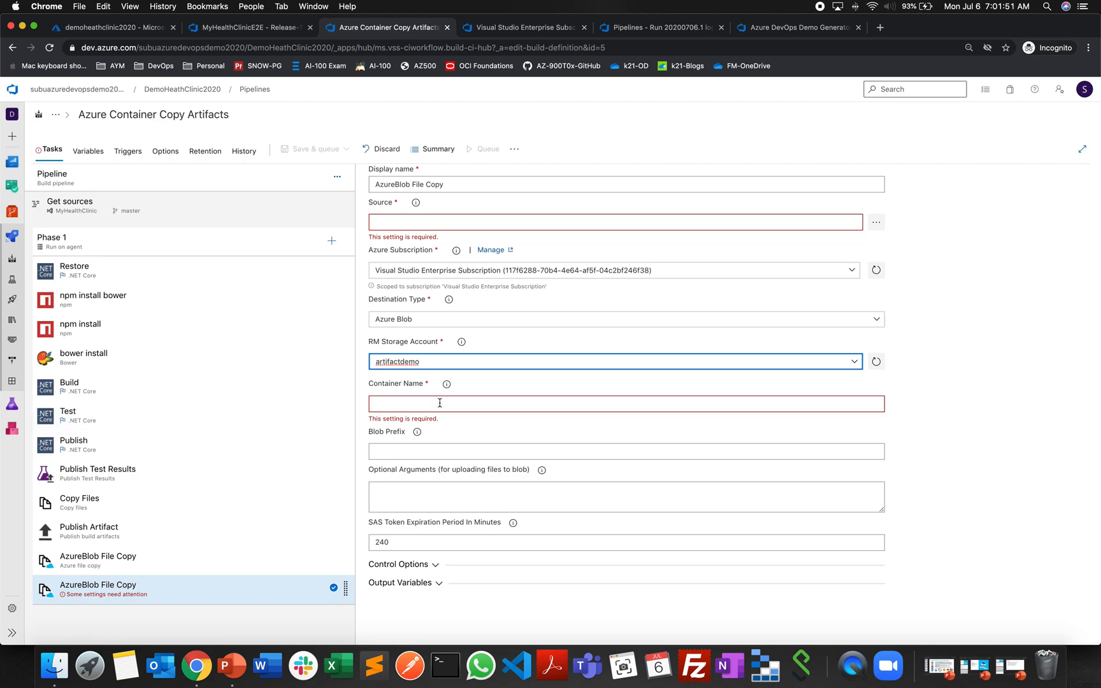
Remove the newly added duplicate AzureBlob File Copy task and review the settings of the already configured AzureBlob File Copy task.
{"action": "right_click", "coordinate": [168, 589]}
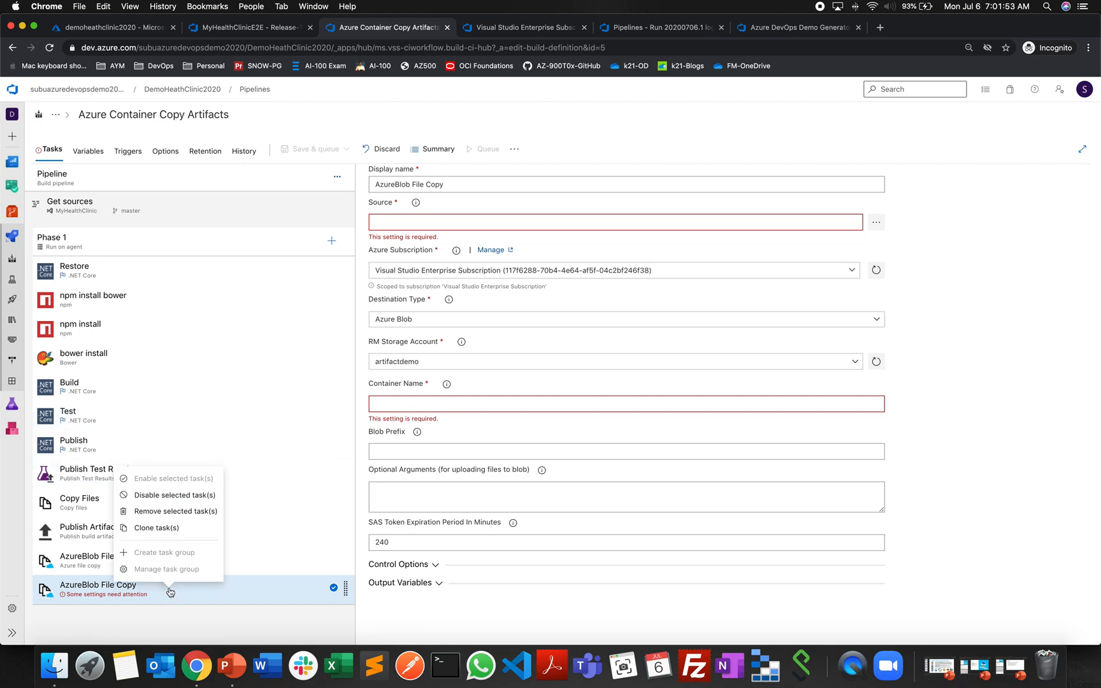
{"action": "left_click", "coordinate": [175, 512]}
{"action": "left_click", "coordinate": [142, 576]}
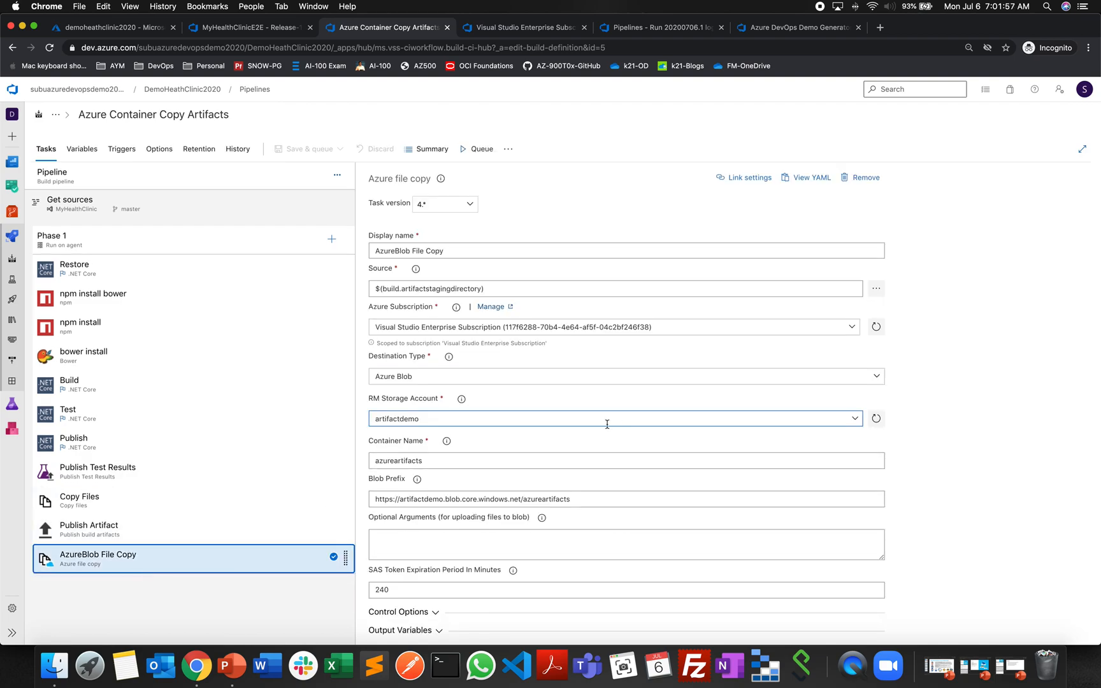
{"action": "scroll", "coordinate": [599, 428], "scroll_direction": "down", "scroll_amount": 2}
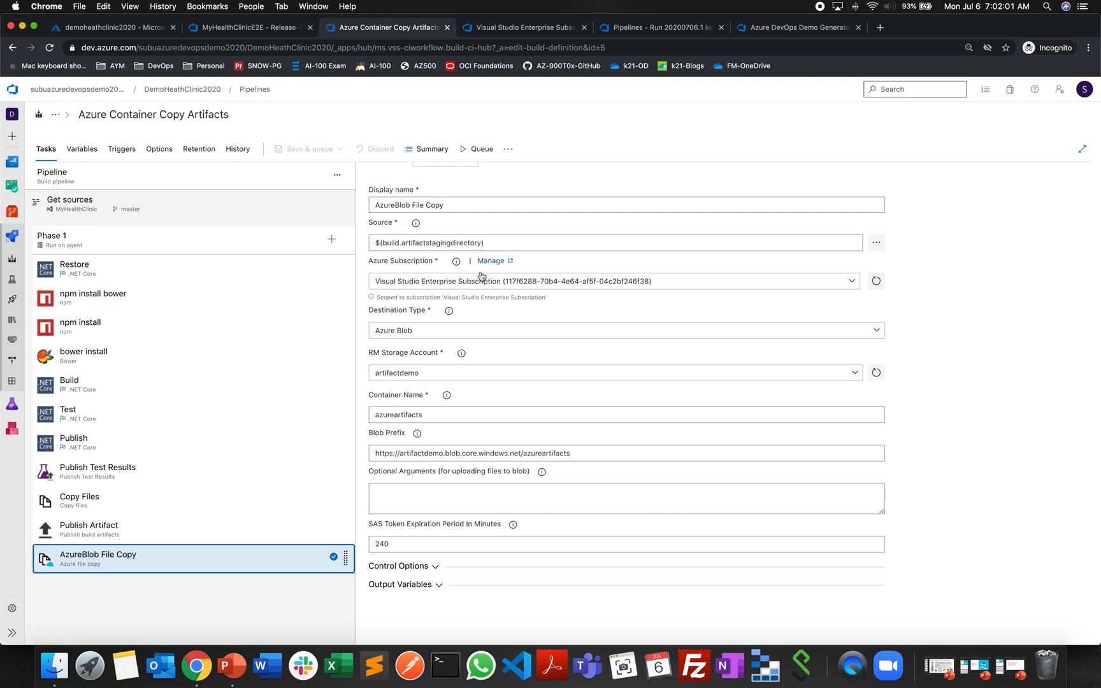
{"action": "scroll", "coordinate": [426, 349], "scroll_direction": "down", "scroll_amount": 1}
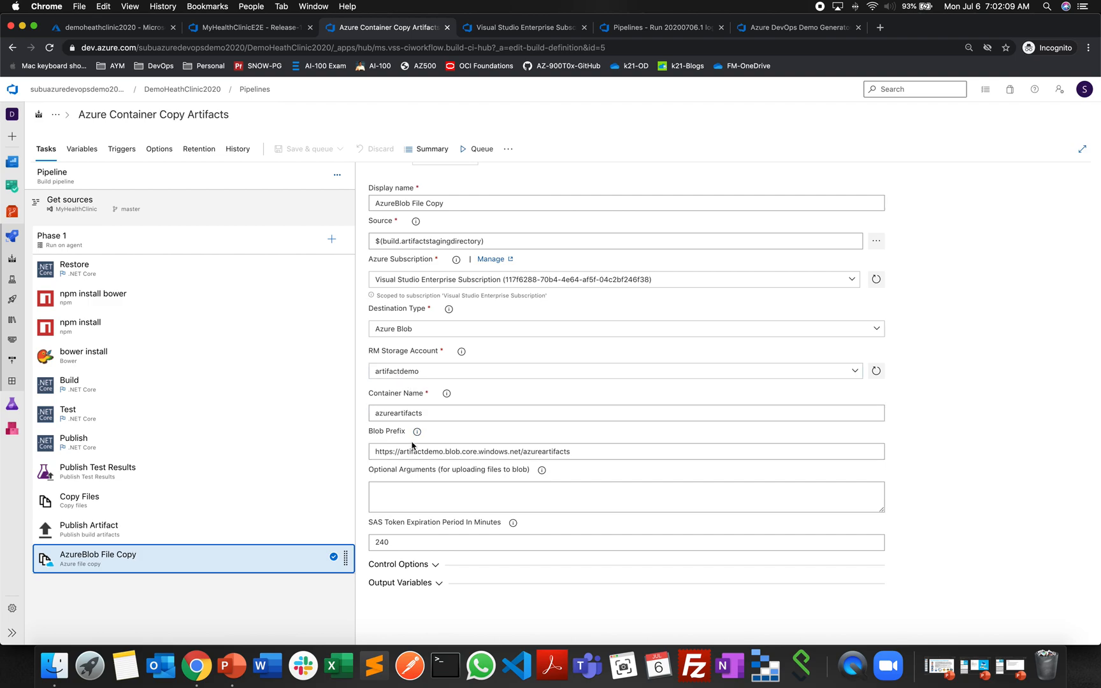
Switch to the Azure portal and open the artifacts resource group.
{"action": "left_click", "coordinate": [127, 31]}
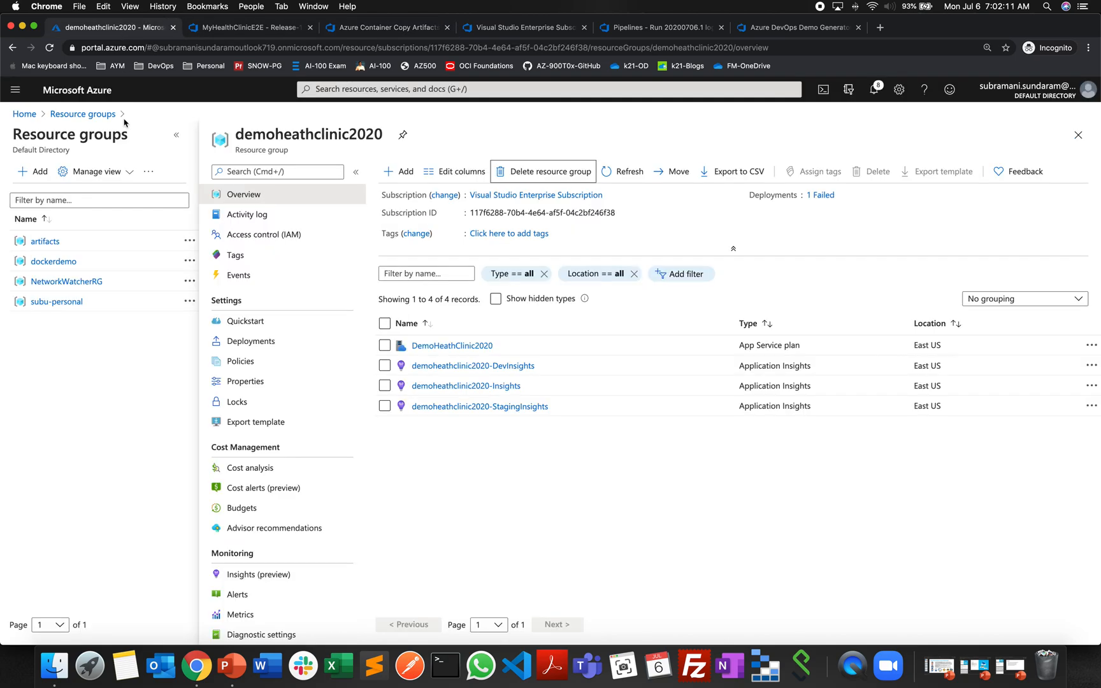
{"action": "left_click", "coordinate": [63, 115]}
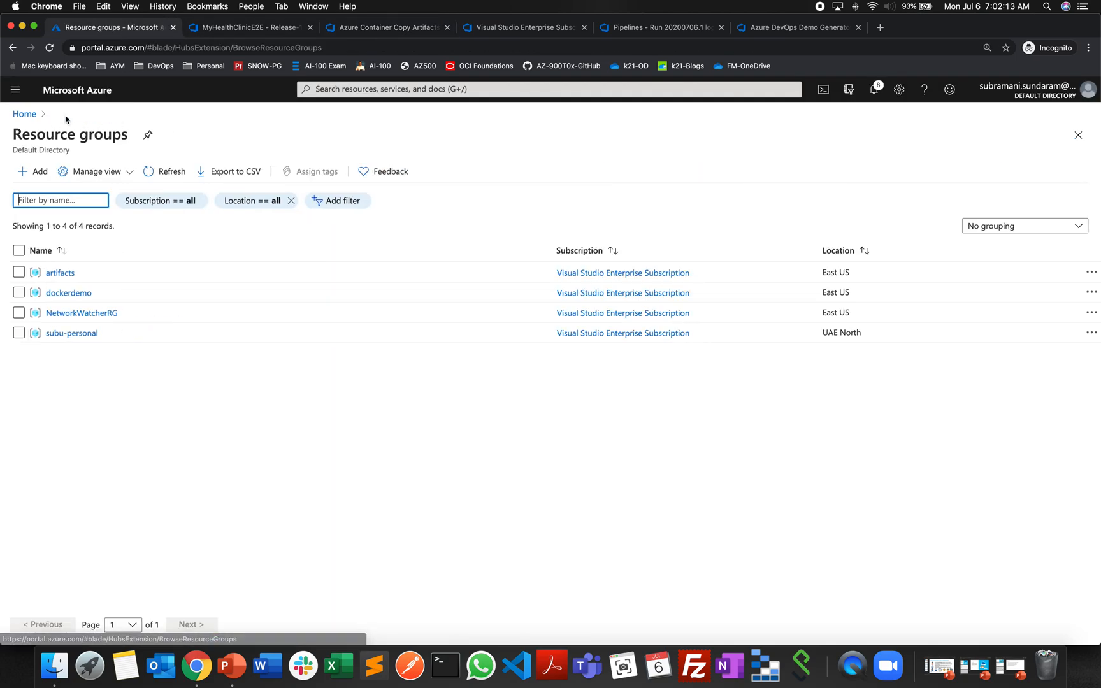
{"action": "left_click", "coordinate": [56, 273]}
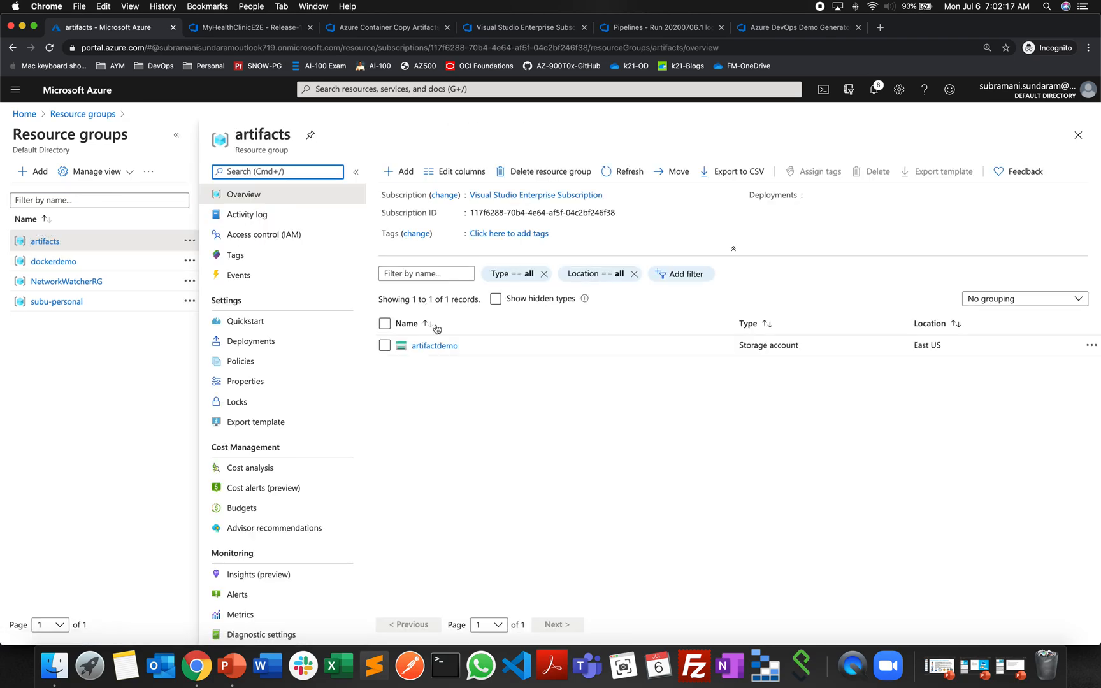
Open the creation form for a storage account in the artifacts group and check the pipeline task's RM Storage Account name against it.
{"action": "left_click", "coordinate": [404, 173]}
{"action": "type", "text": "storage acc"}
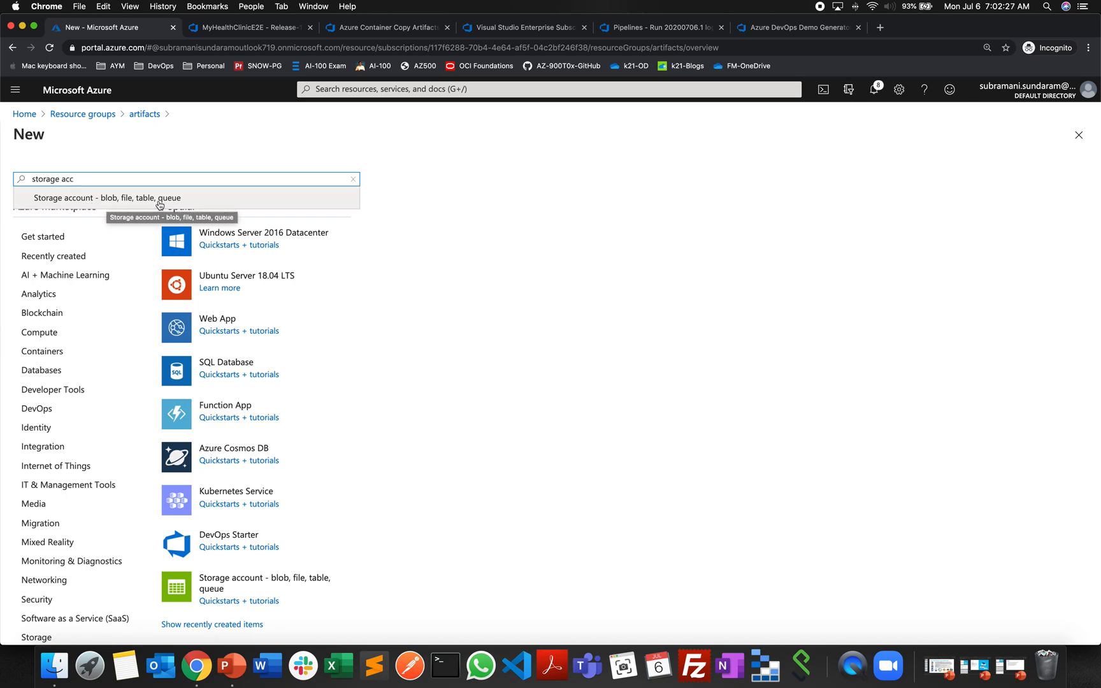
{"action": "left_click", "coordinate": [110, 194]}
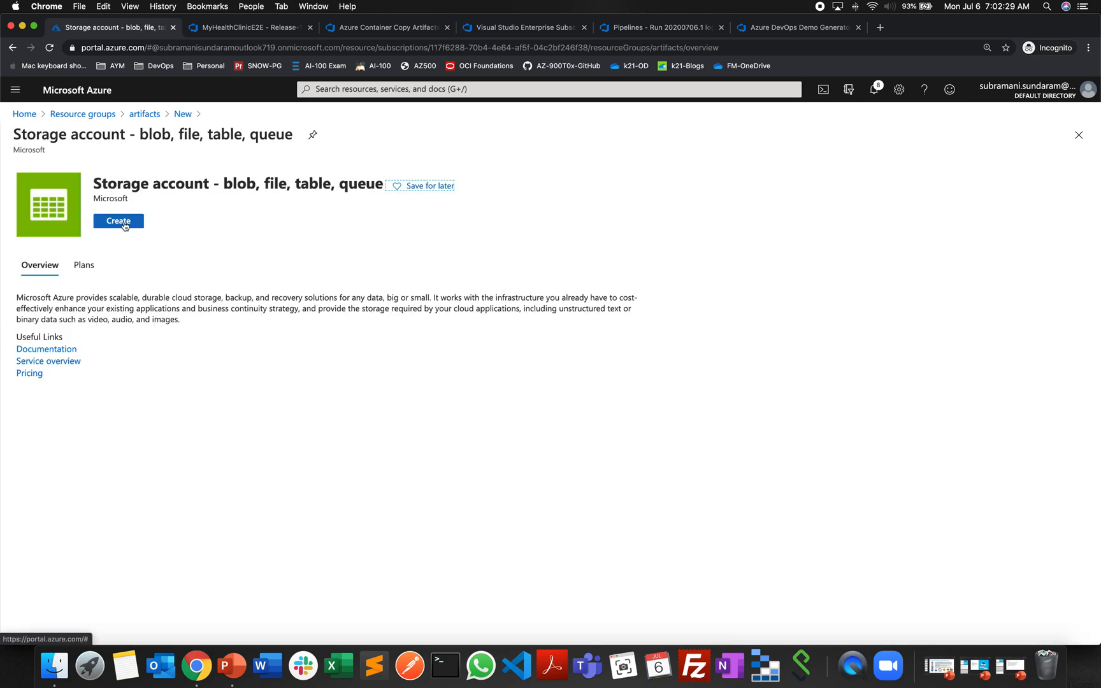
{"action": "left_click", "coordinate": [119, 222]}
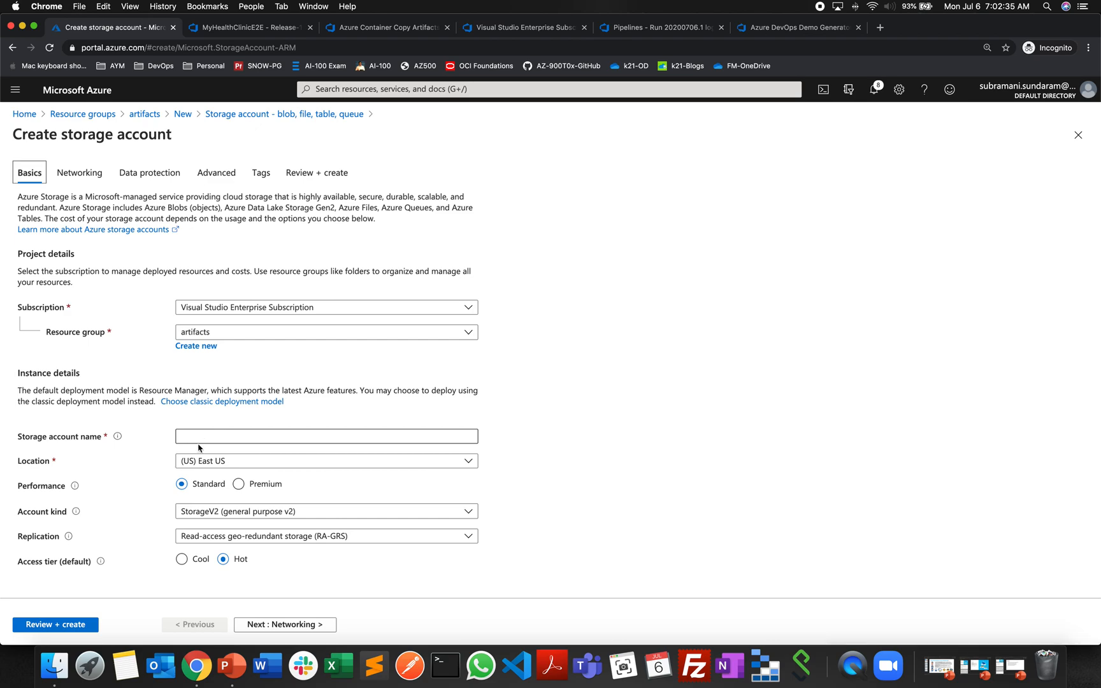
{"action": "left_click", "coordinate": [403, 29]}
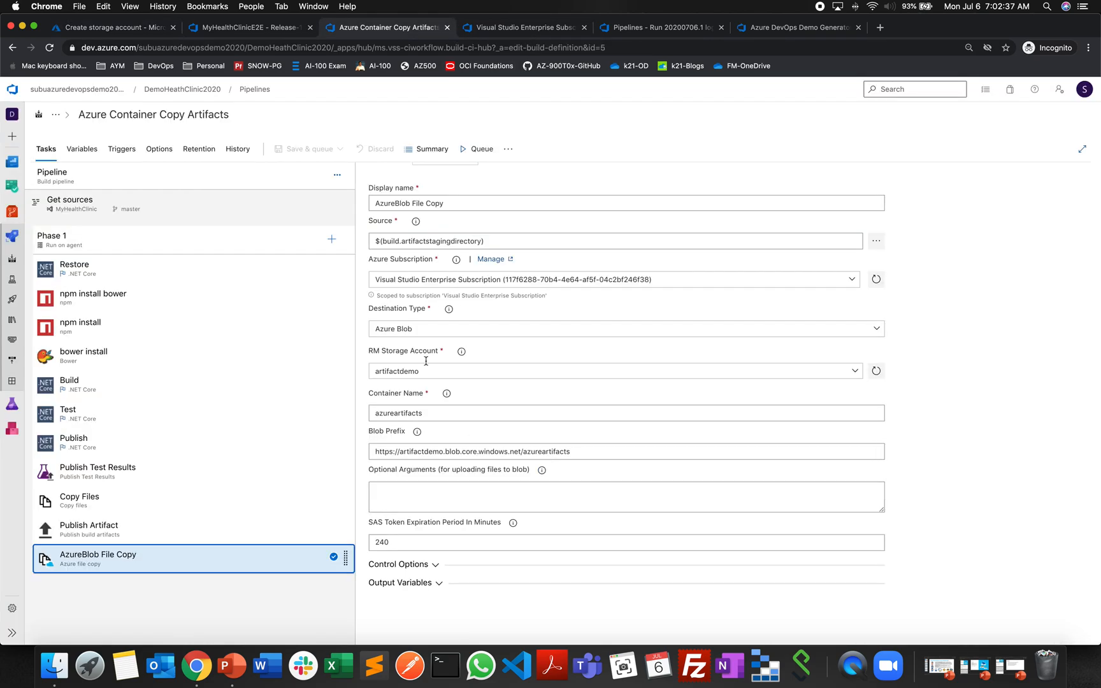
{"action": "left_click_drag", "start_coordinate": [430, 373], "coordinate": [367, 378]}
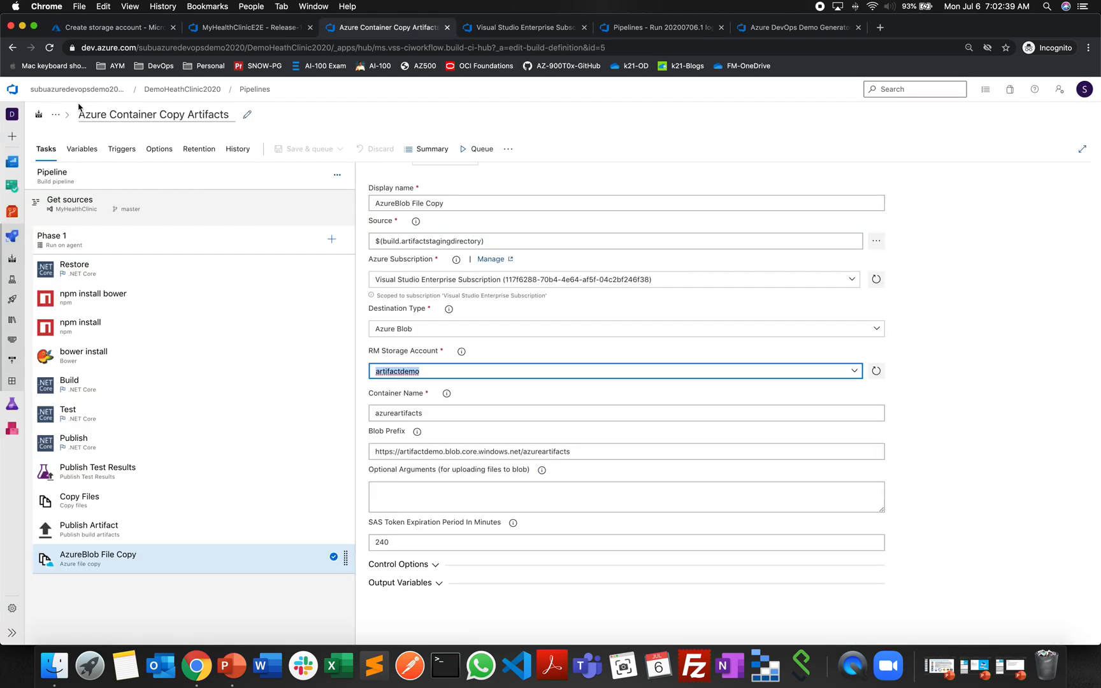
{"action": "left_click", "coordinate": [93, 28]}
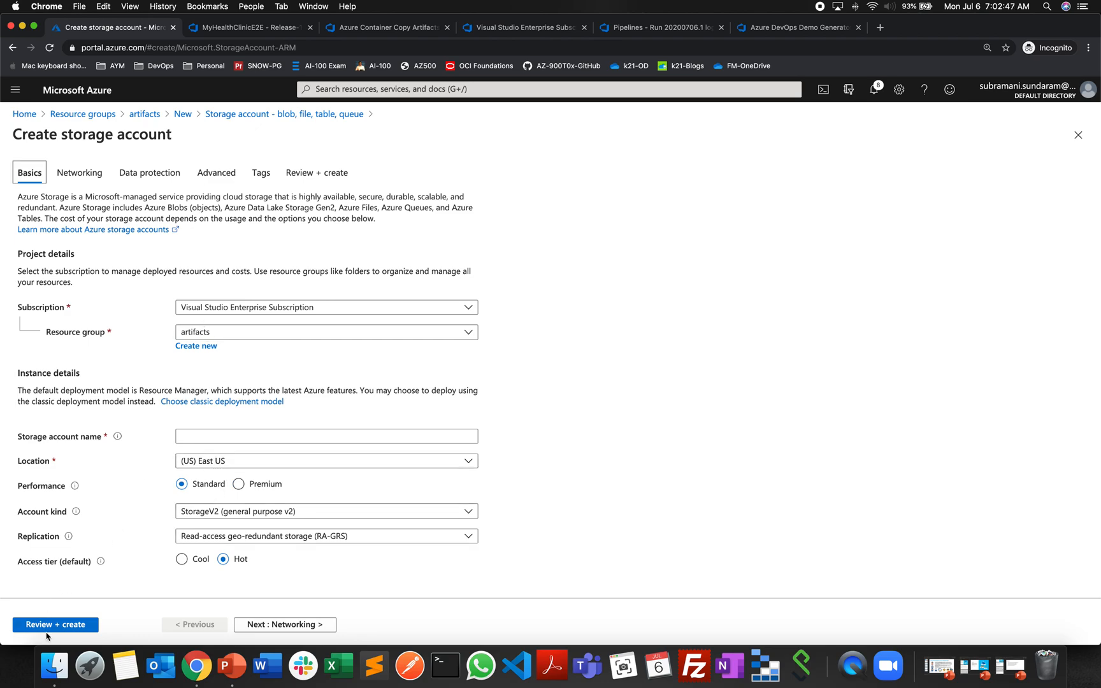
Leave the creation form for the artifacts resource group and open the artifactdemo storage account's overview.
{"action": "left_click", "coordinate": [144, 114]}
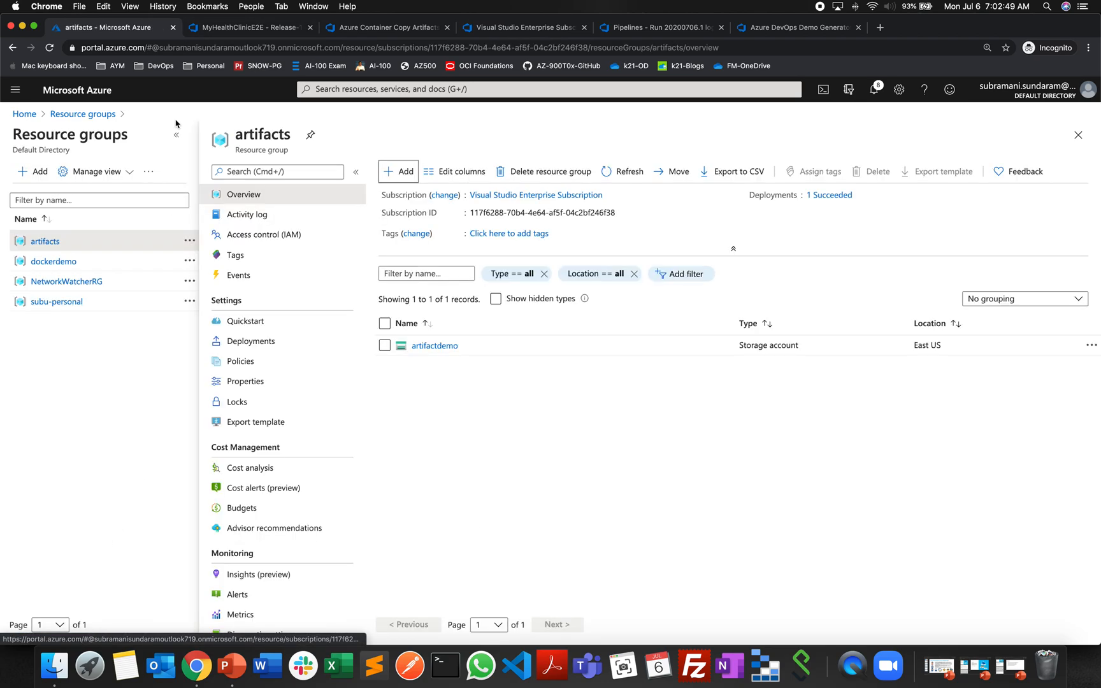
{"action": "left_click", "coordinate": [438, 347]}
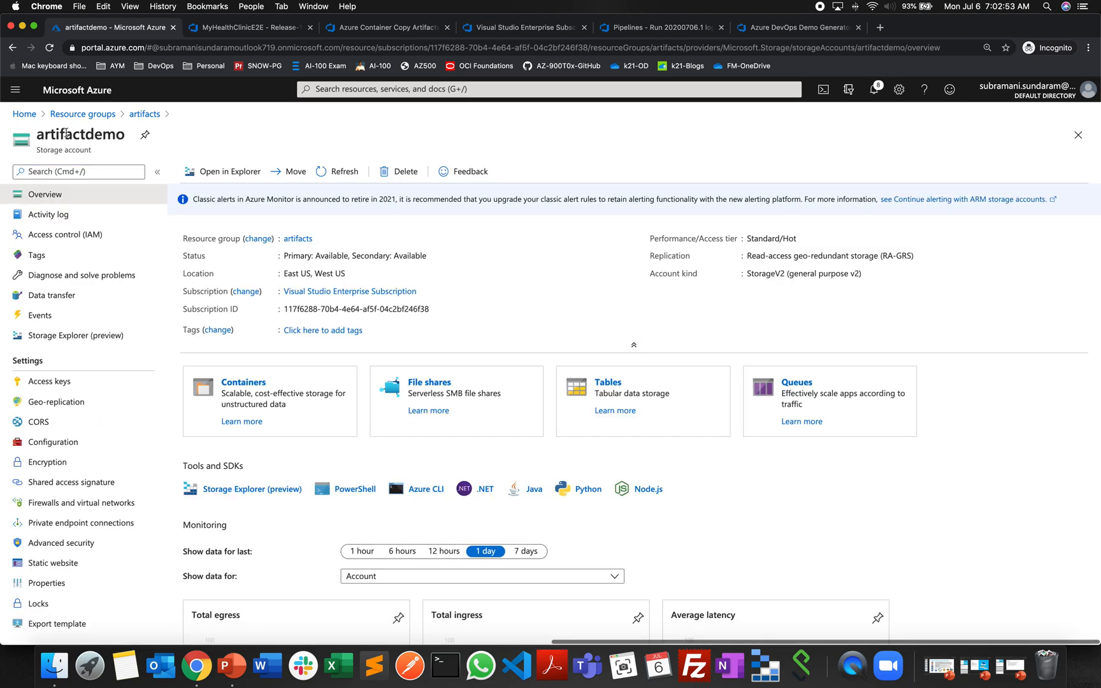
{"action": "double_click", "coordinate": [65, 132]}
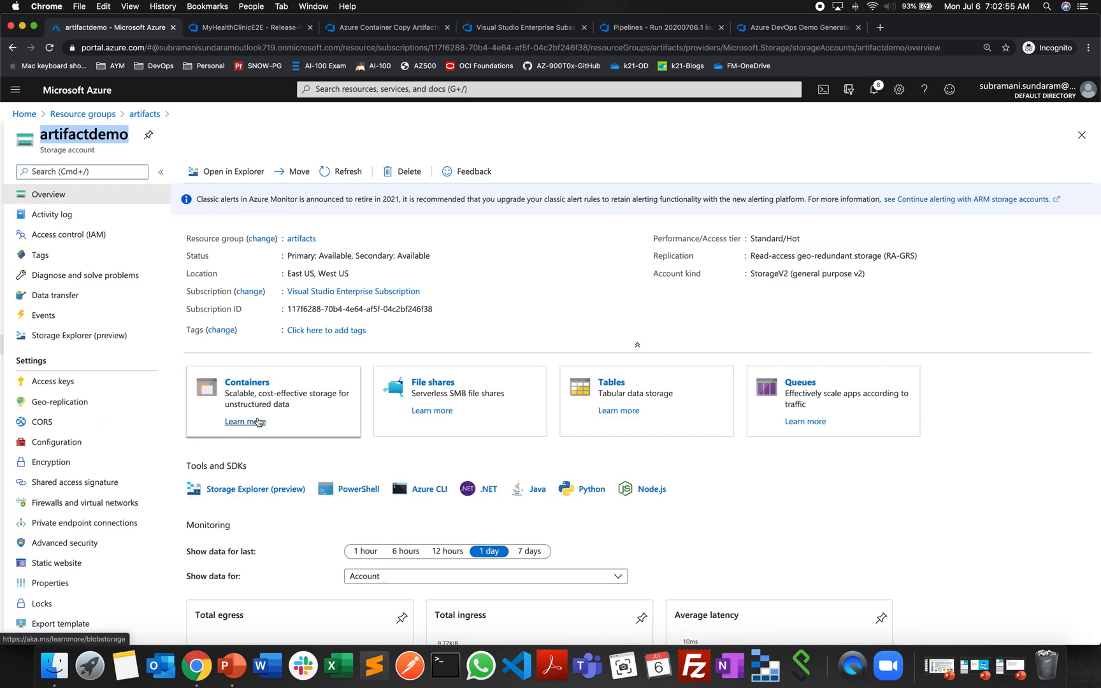
{"action": "scroll", "coordinate": [364, 415], "scroll_direction": "left", "scroll_amount": 1}
{"action": "scroll", "coordinate": [363, 415], "scroll_direction": "right", "scroll_amount": 1}
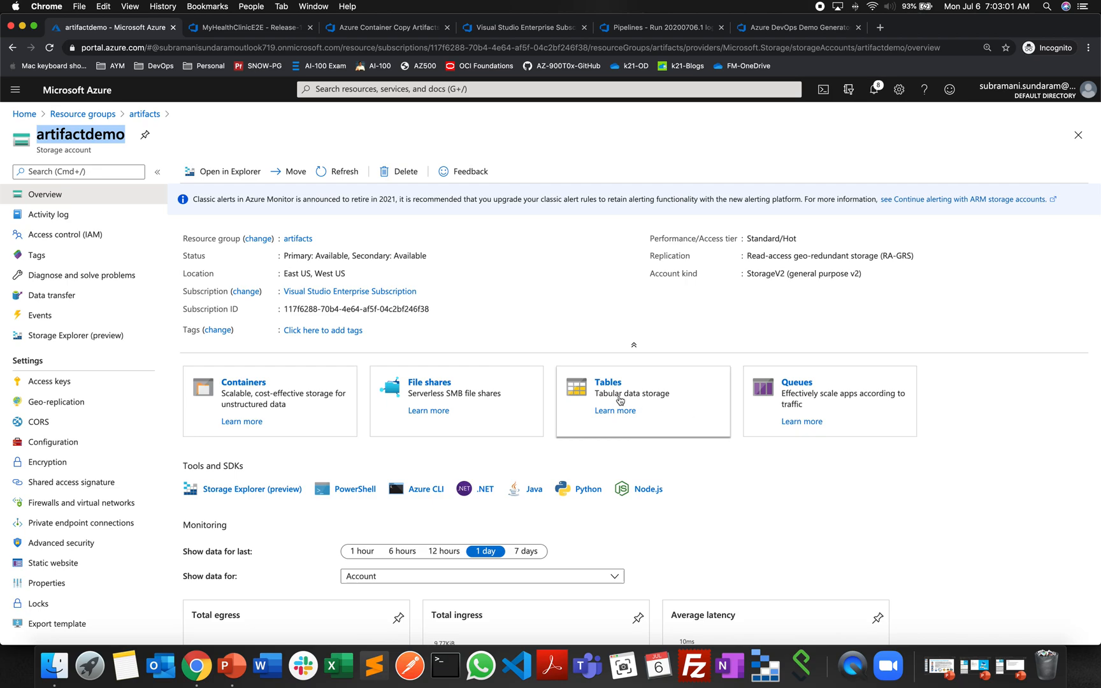
View the artifactdemo account's containers, preview the new container form without creating one, and locate the azureartifacts container.
{"action": "left_click", "coordinate": [260, 389]}
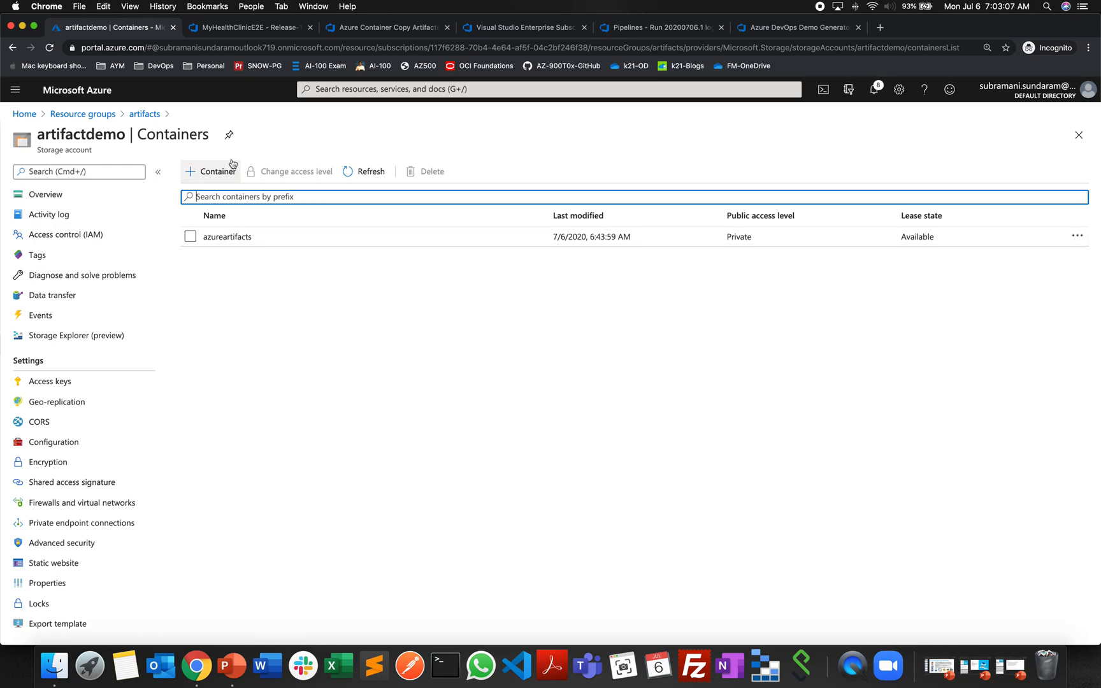
{"action": "left_click", "coordinate": [217, 173]}
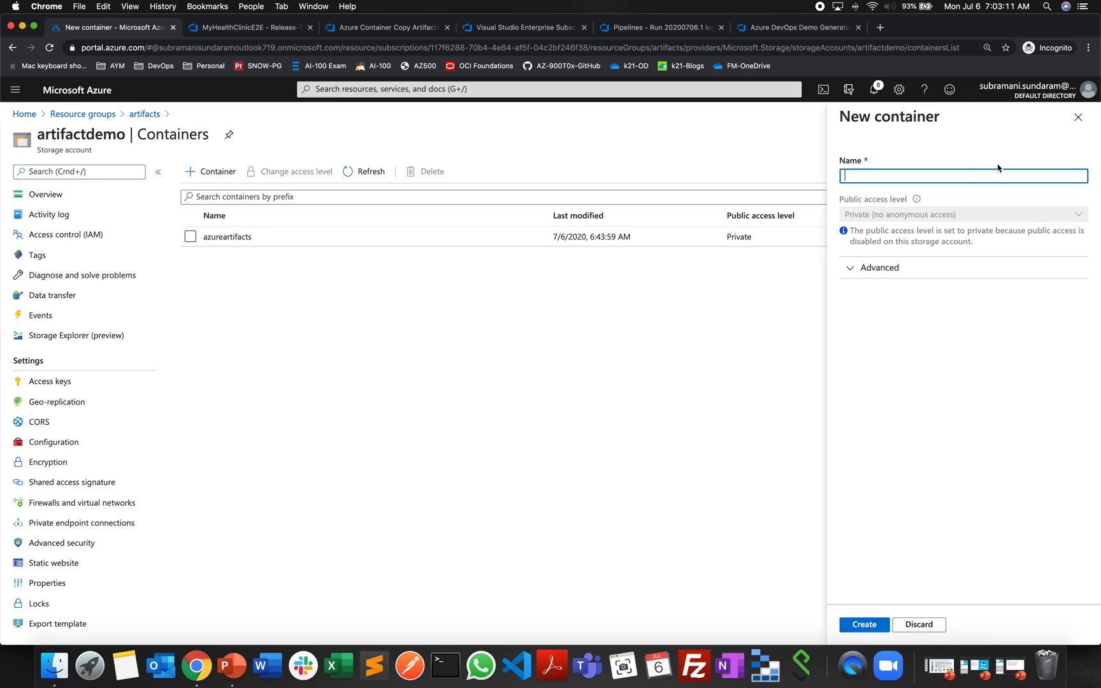
{"action": "left_click", "coordinate": [1078, 118]}
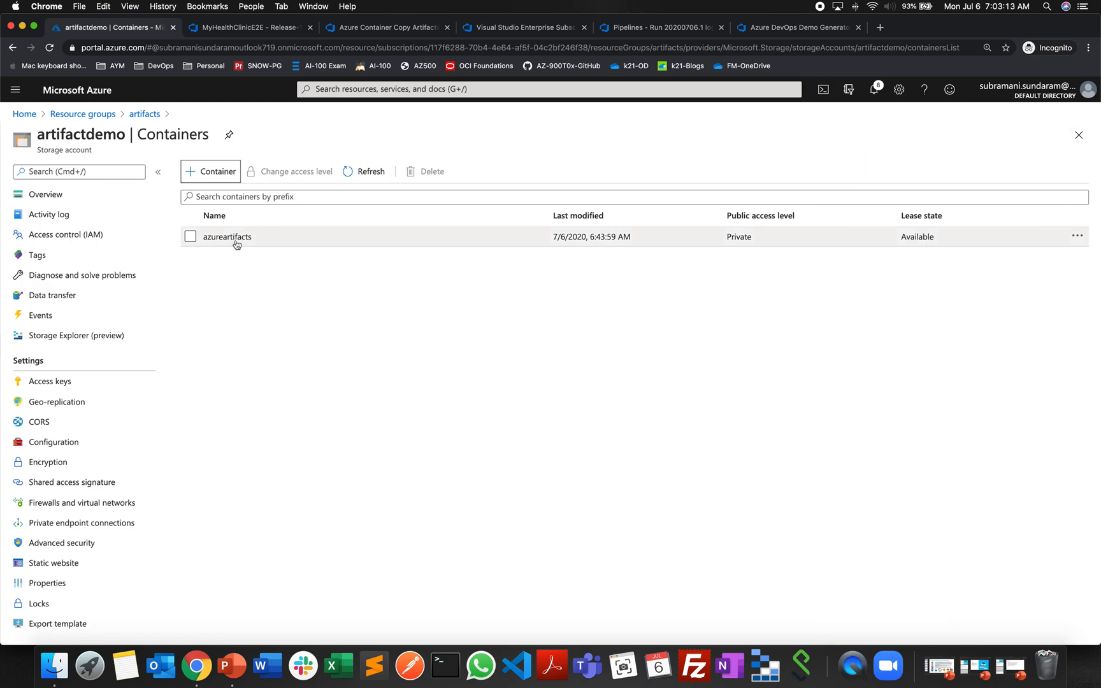
{"action": "left_click_drag", "start_coordinate": [203, 239], "coordinate": [258, 238]}
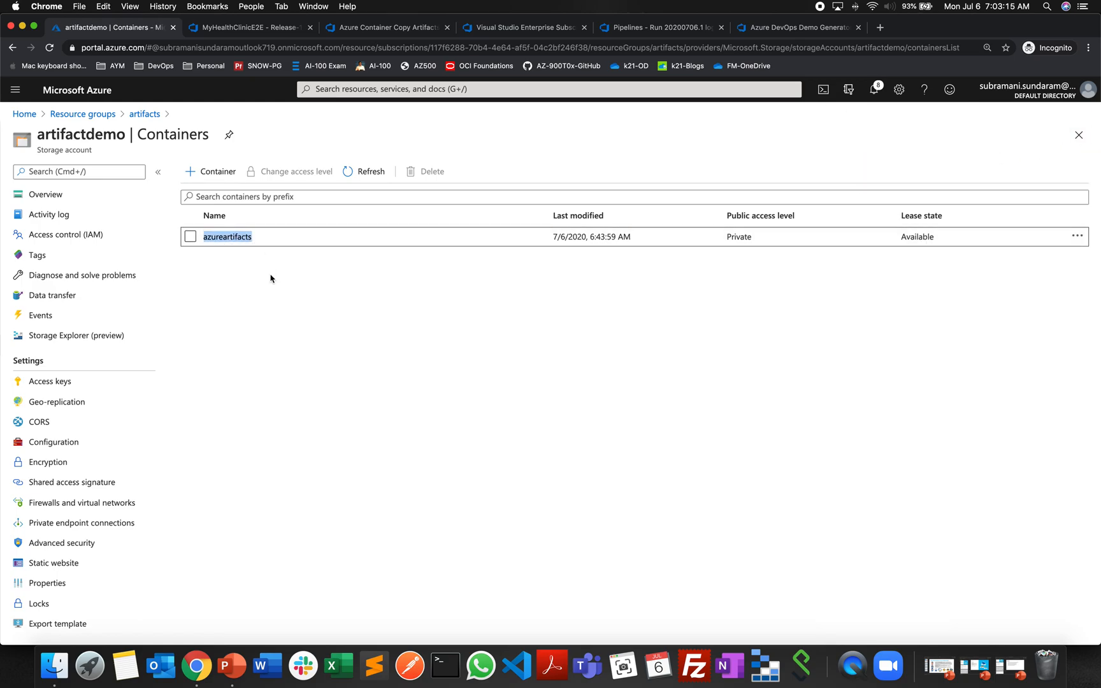
Return to the pipeline's AzureBlob File Copy task and check its Container Name and Blob Prefix.
{"action": "left_click", "coordinate": [389, 28]}
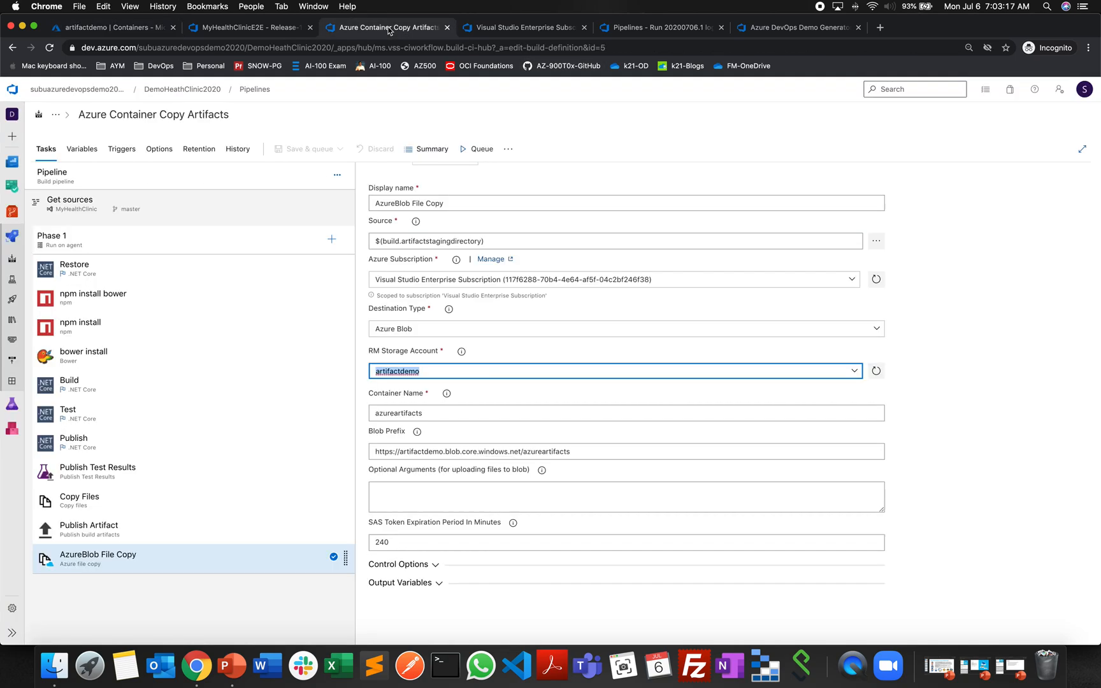
{"action": "left_click", "coordinate": [432, 410]}
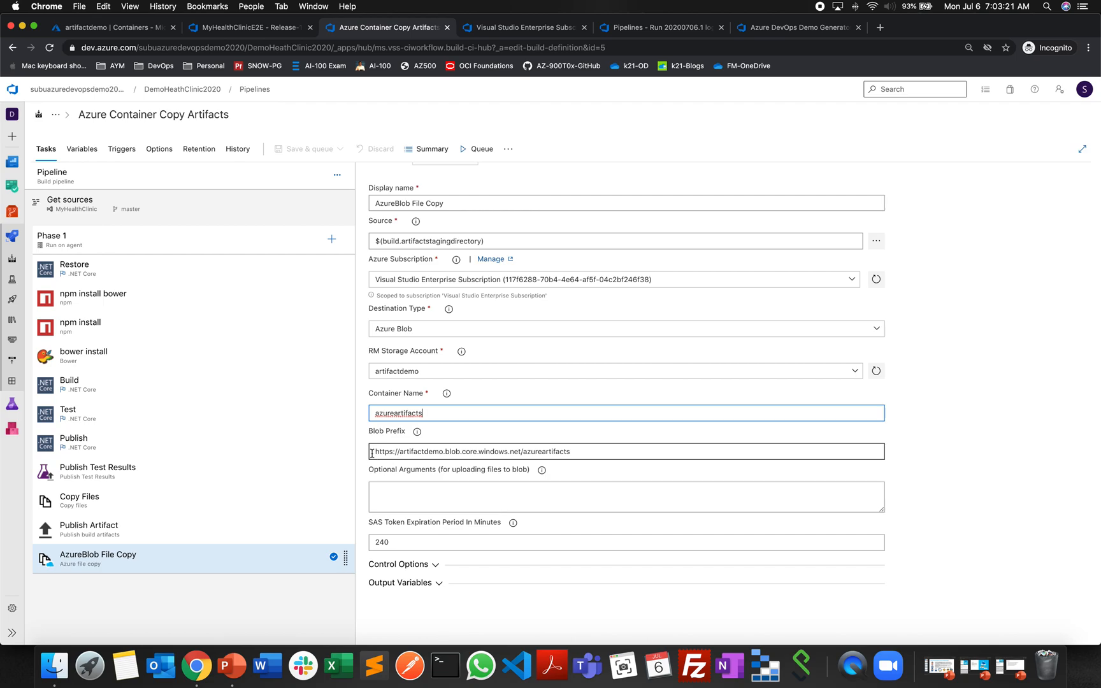
{"action": "left_click_drag", "start_coordinate": [373, 453], "coordinate": [590, 453]}
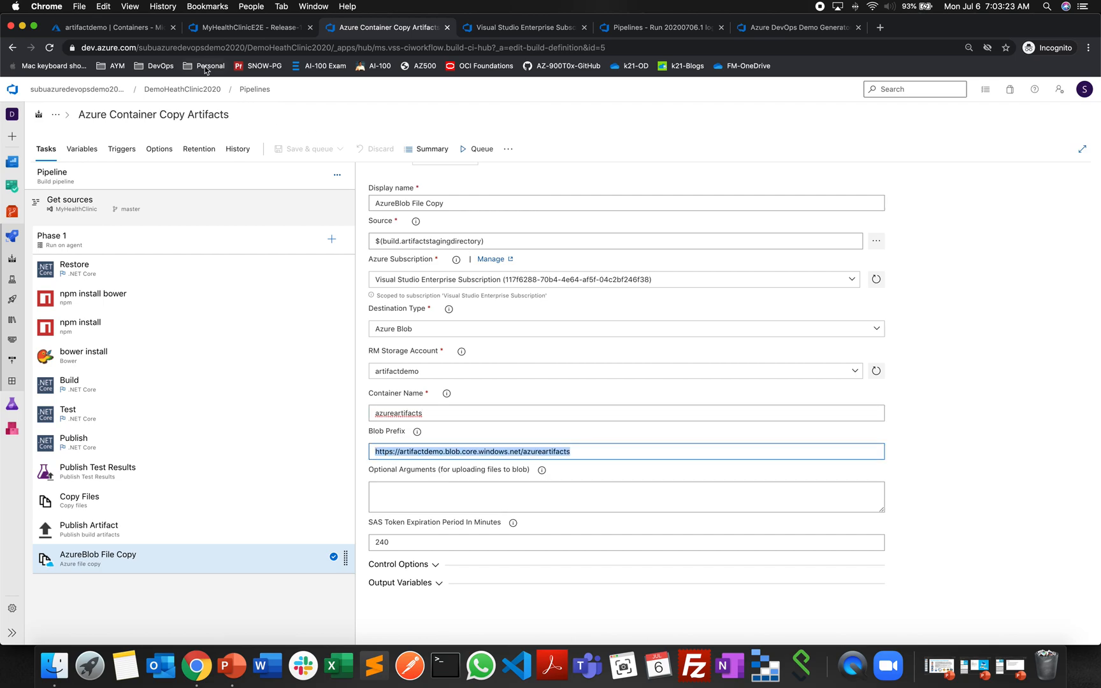
Look up the URL in the azureartifacts container's properties in the Azure portal and compare it with the task's Blob Prefix.
{"action": "left_click", "coordinate": [126, 29]}
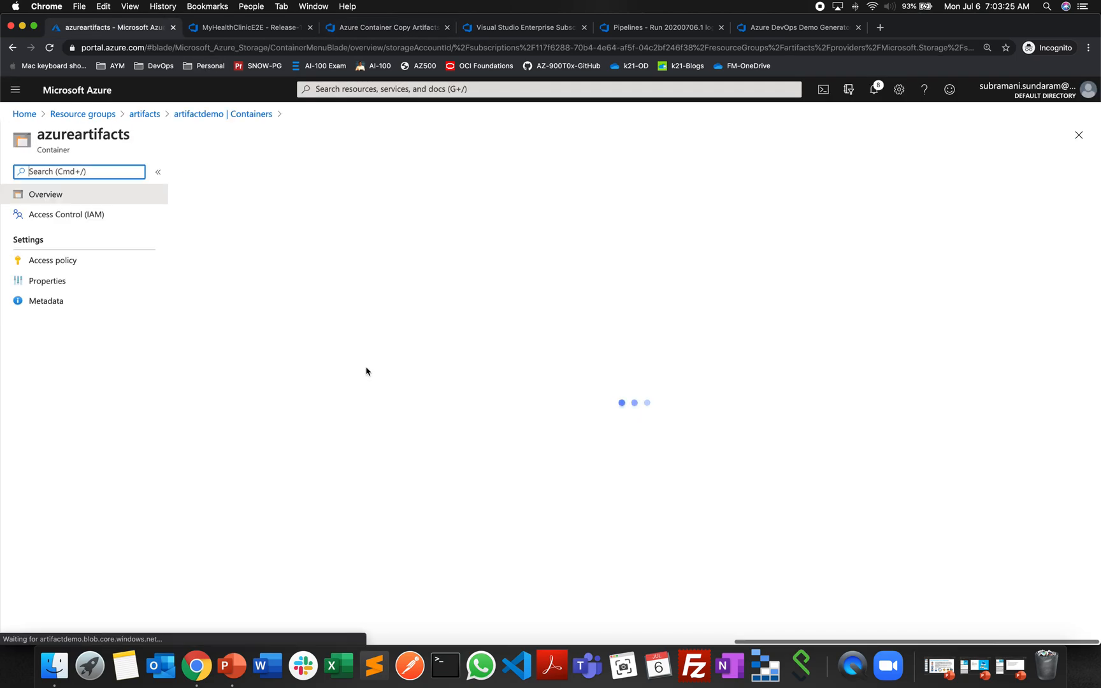
{"action": "left_click", "coordinate": [73, 288]}
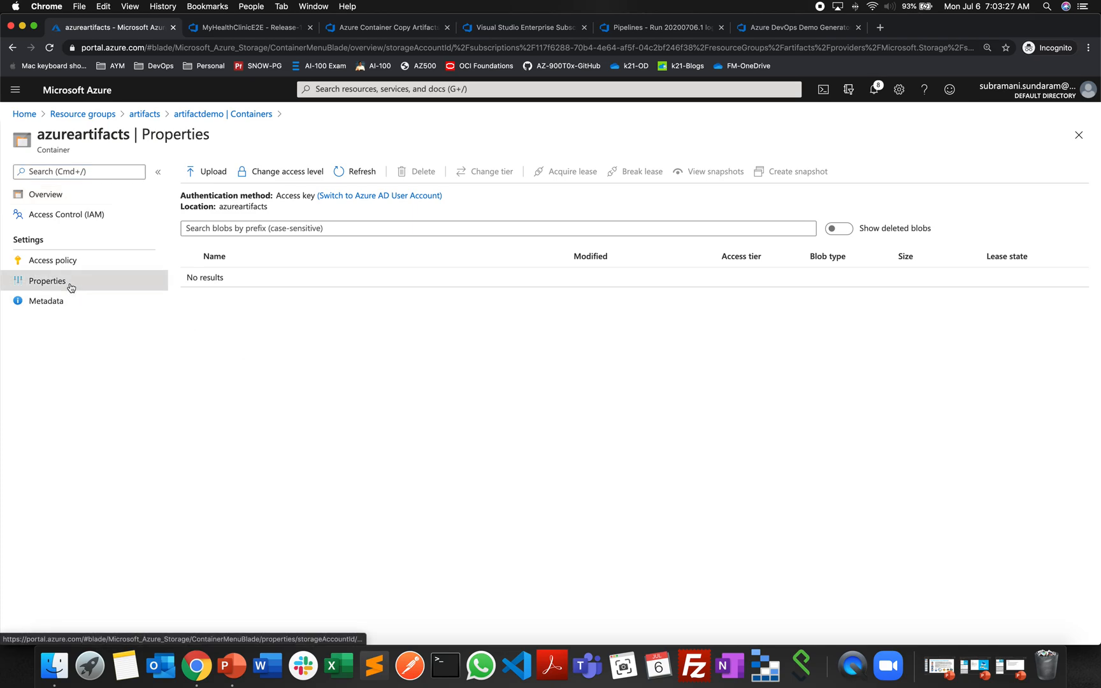
{"action": "left_click_drag", "start_coordinate": [183, 244], "coordinate": [395, 244]}
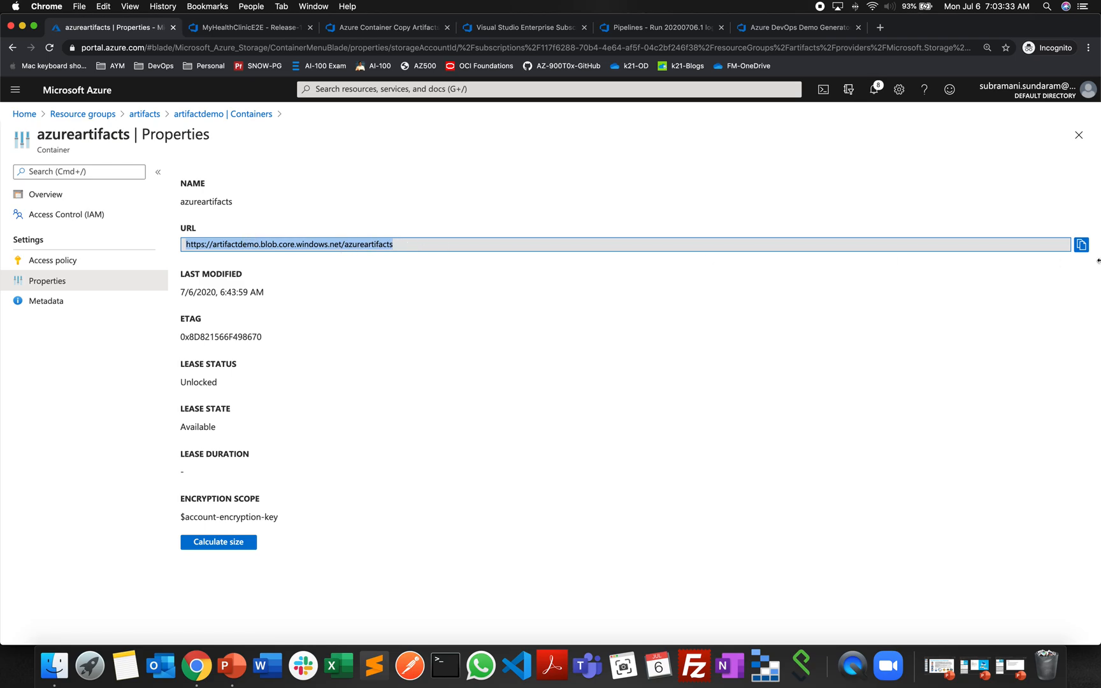
{"action": "left_click", "coordinate": [394, 27]}
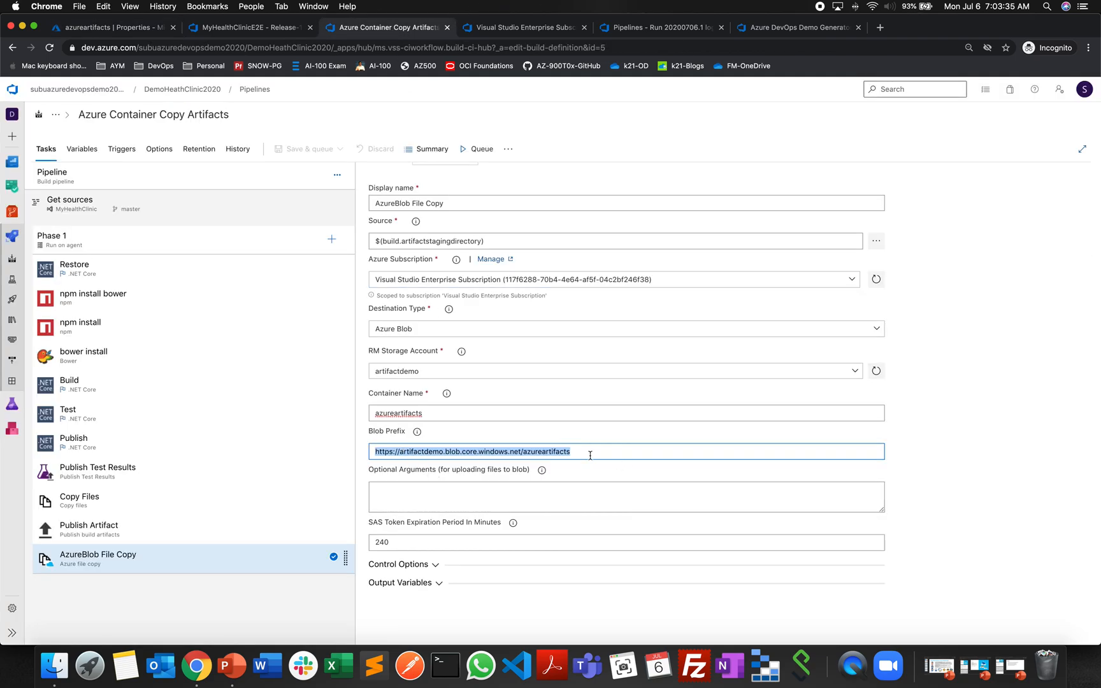
Review the Publish Artifact task's settings and expand the project's navigation sidebar.
{"action": "left_click", "coordinate": [951, 472]}
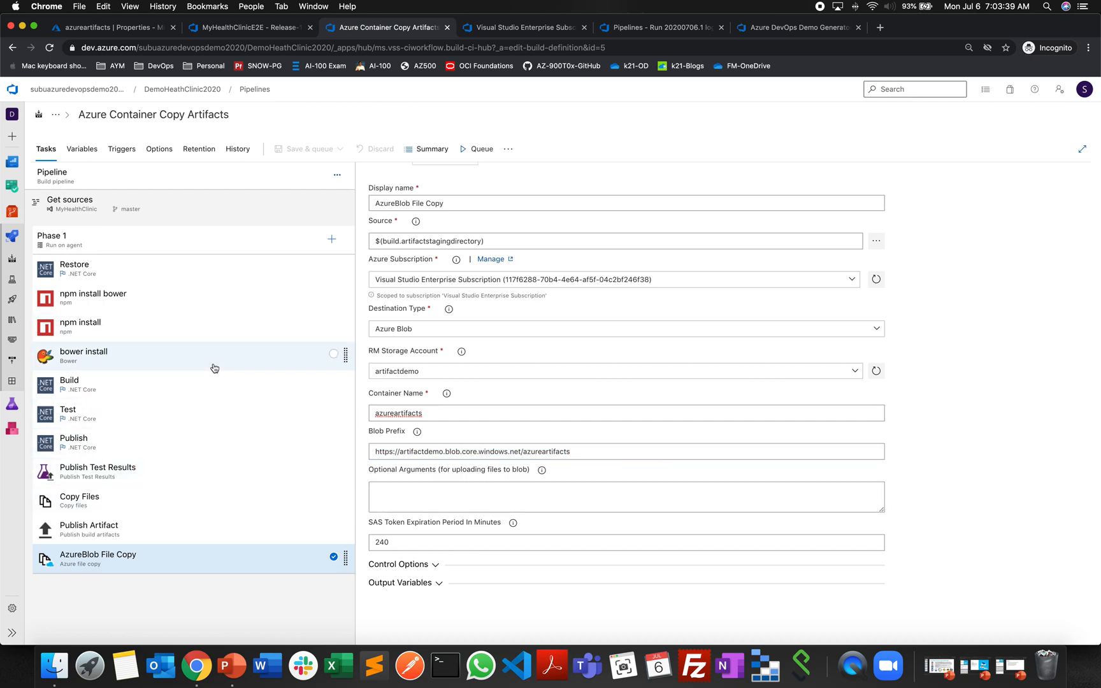
{"action": "left_click", "coordinate": [108, 533]}
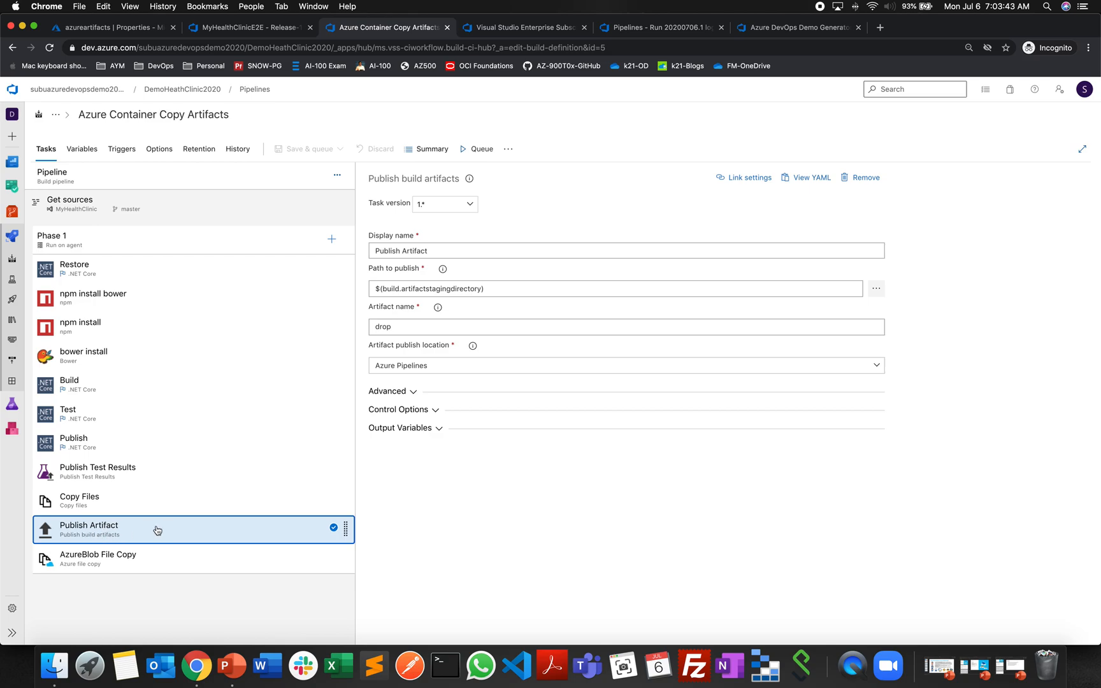
{"action": "left_click", "coordinate": [12, 633]}
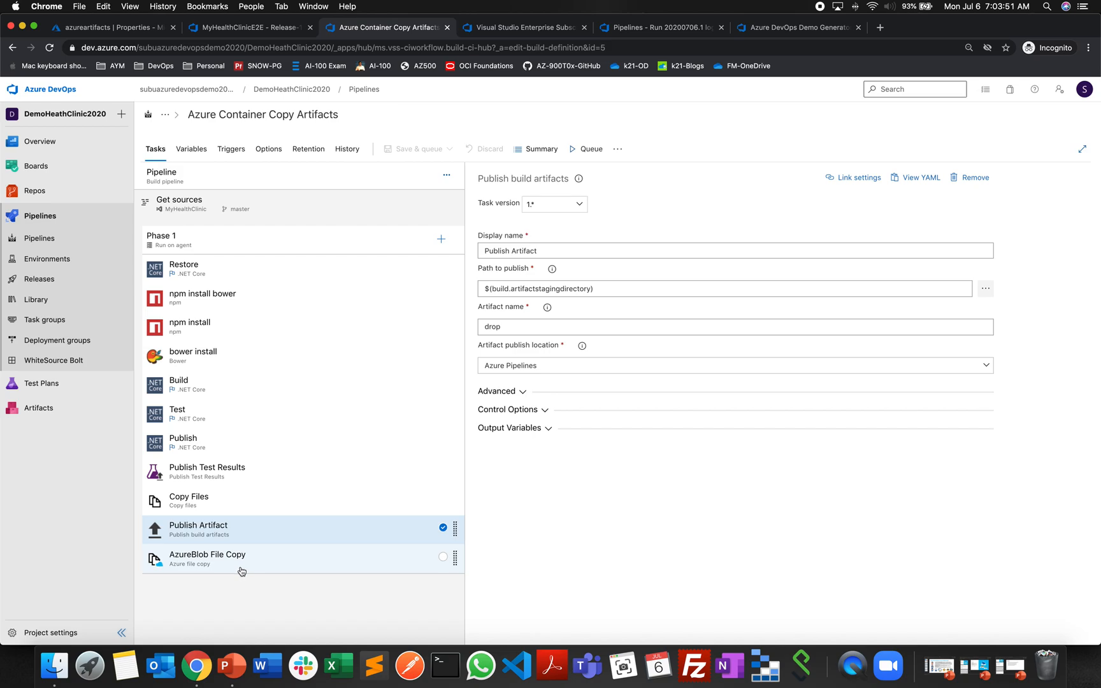
Collapse the project sidebar and run the Azure Container Copy Artifacts pipeline on the master branch with the Azure Pipelines agent pool and vs2017-win2016.
{"action": "left_click", "coordinate": [121, 633]}
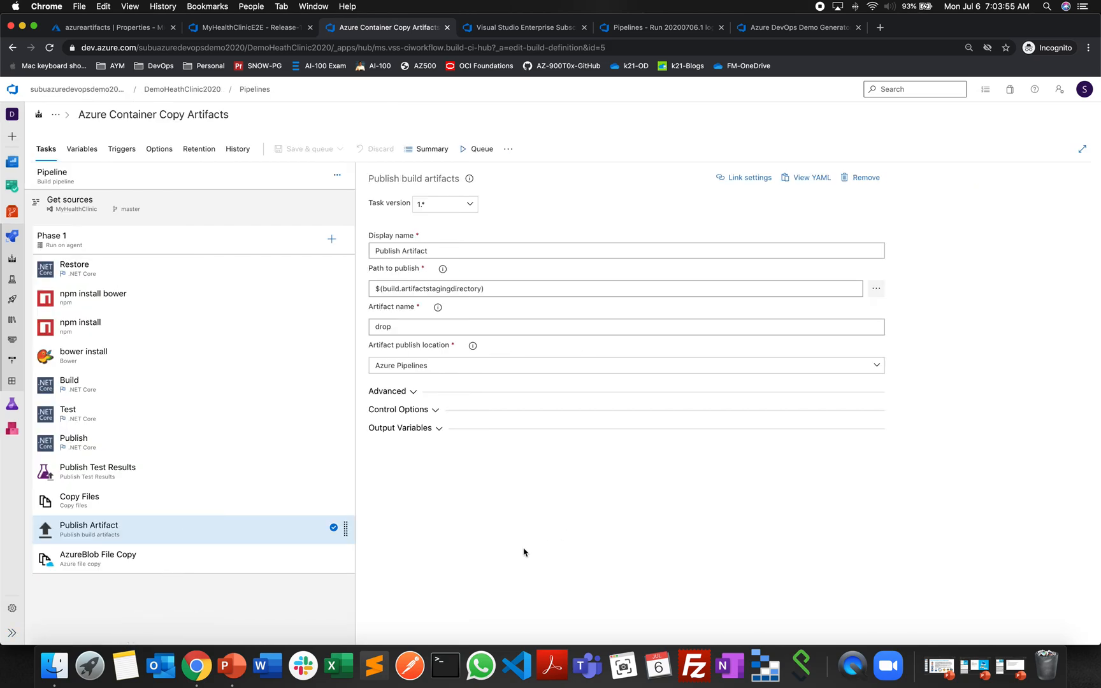
{"action": "left_click", "coordinate": [493, 150]}
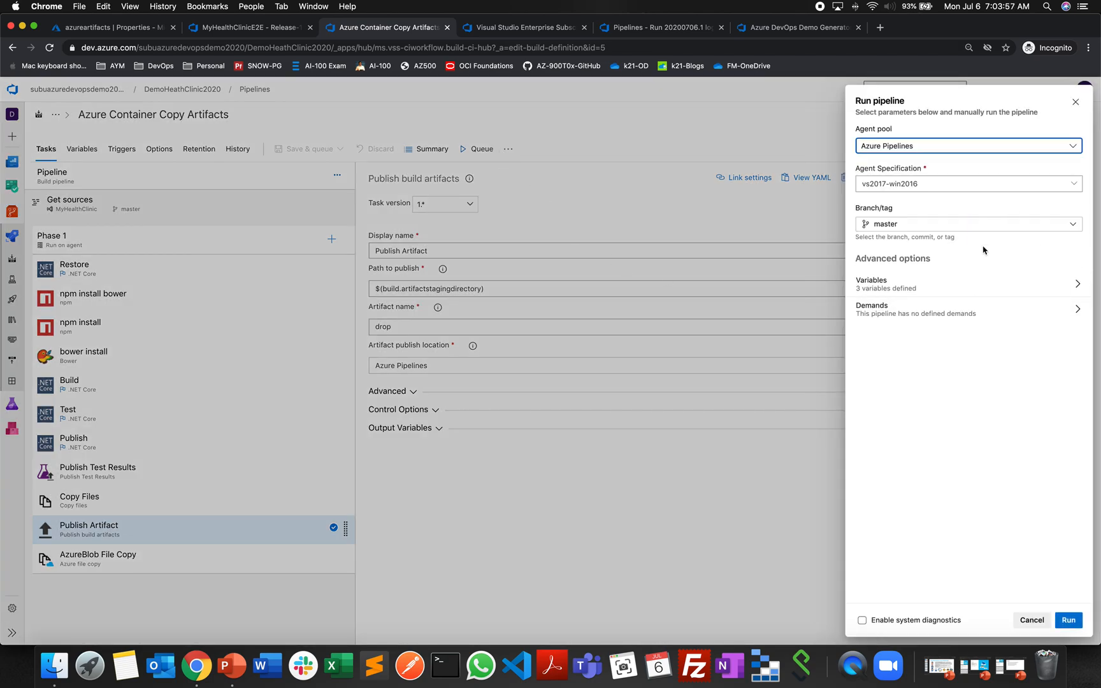
{"action": "left_click", "coordinate": [1071, 620]}
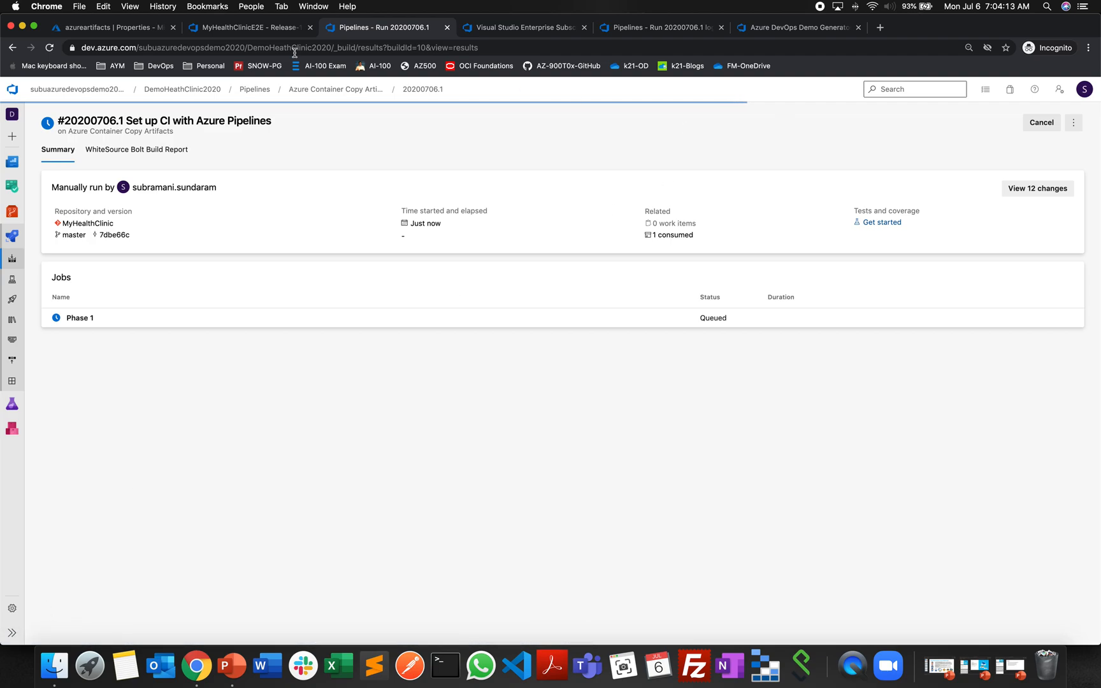
Check the azureartifacts container's blob list in the Azure portal, reached from the artifactdemo containers, and return to the pipeline run's summary.
{"action": "left_click", "coordinate": [137, 30]}
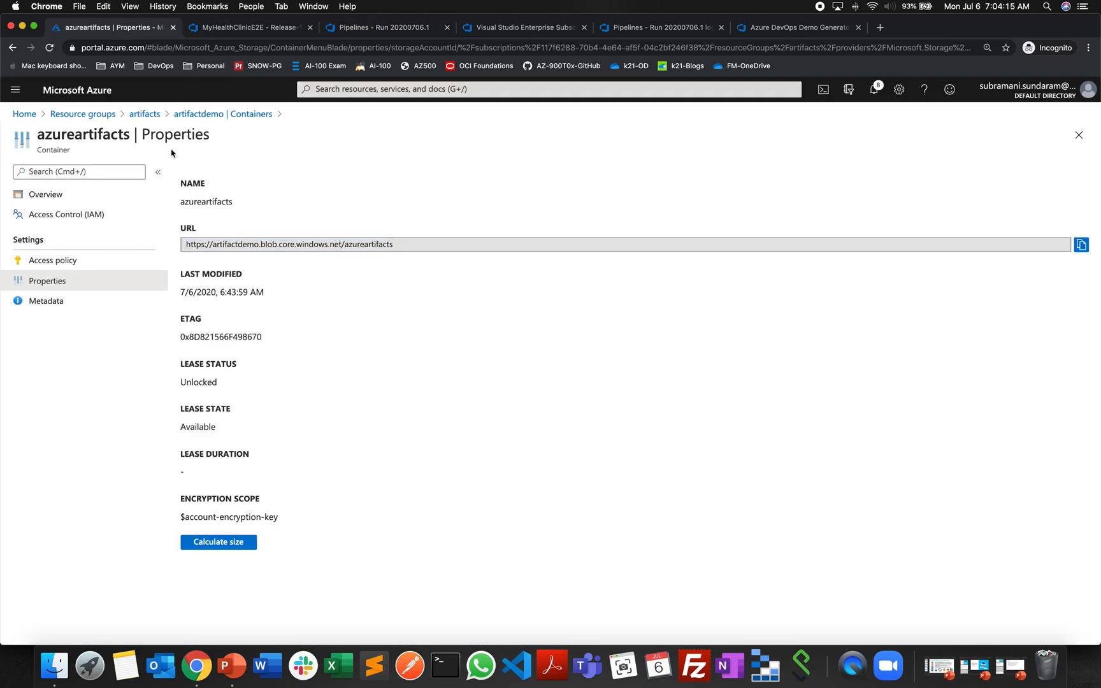
{"action": "left_click", "coordinate": [245, 112]}
{"action": "left_click", "coordinate": [243, 239]}
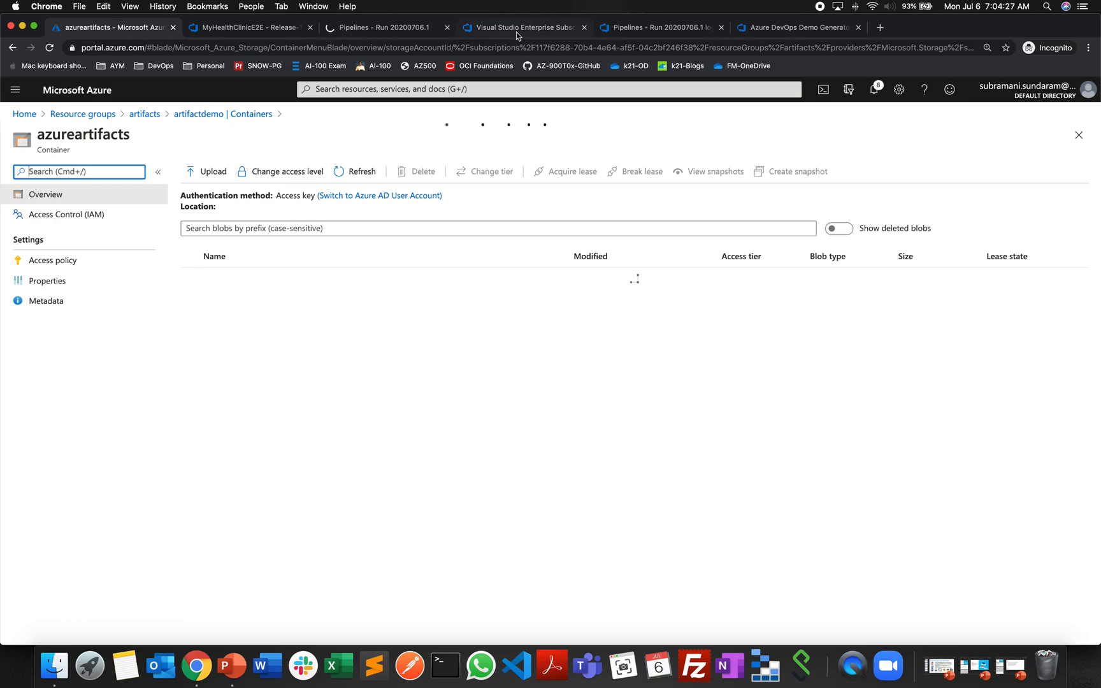
{"action": "left_click", "coordinate": [390, 27]}
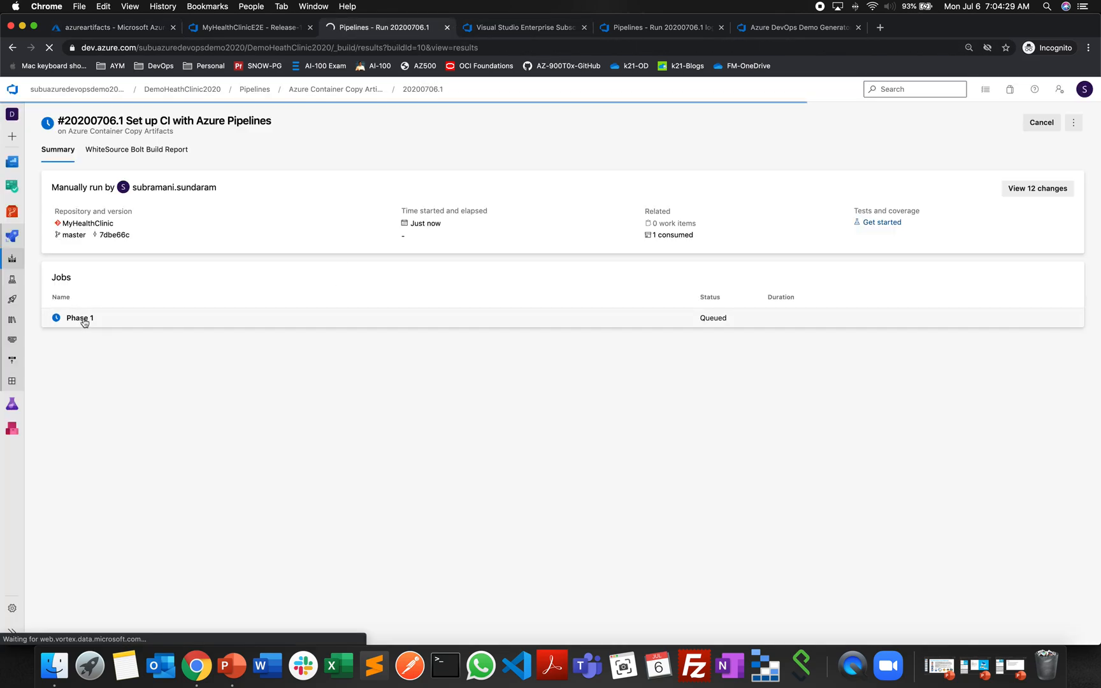